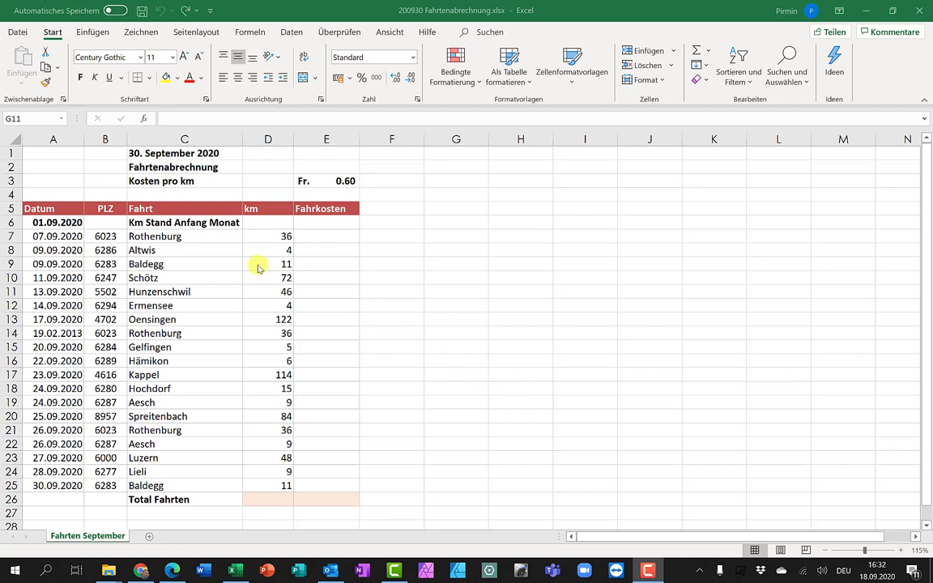
Point out the first trip's PLZ 6023, place Rothenburg and km values down the list.
left_click(205, 236)
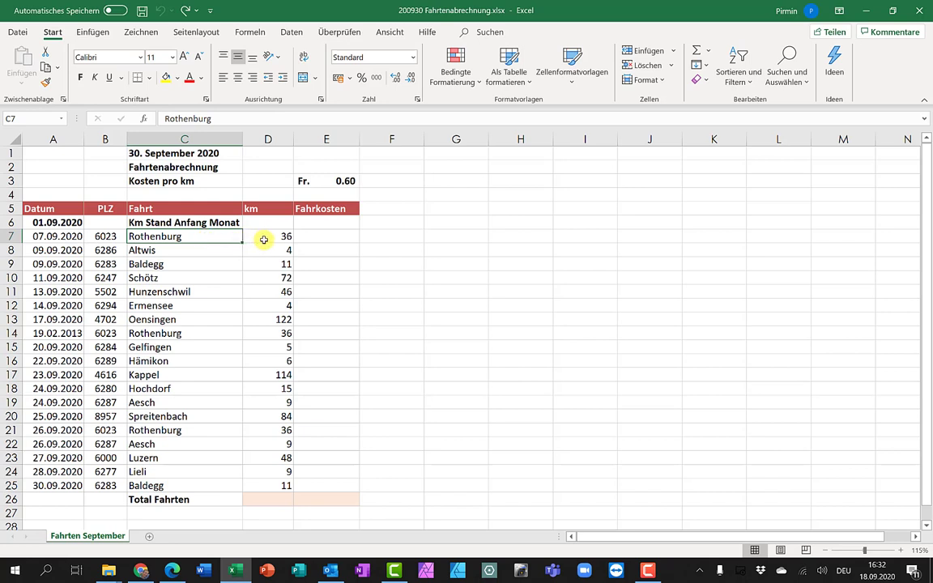
left_click(259, 239)
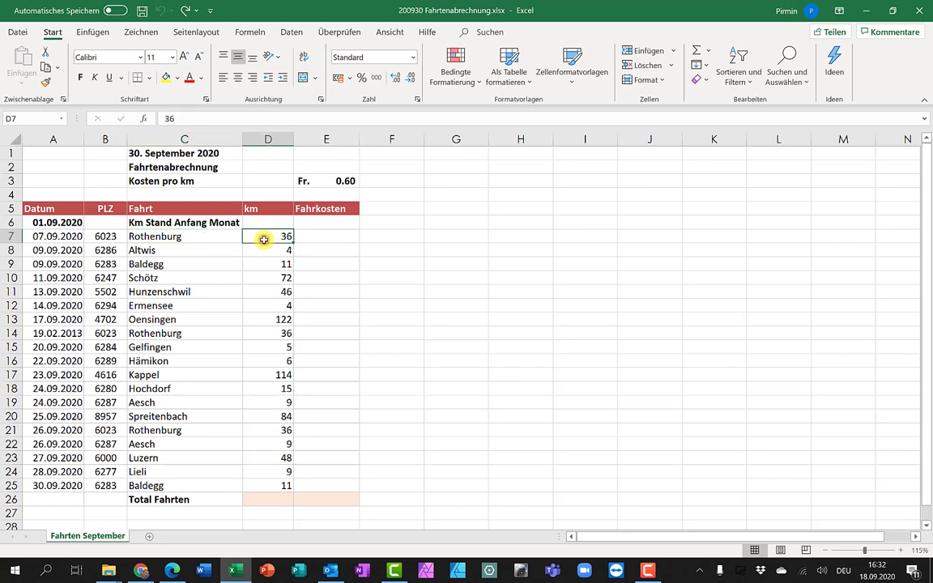
left_click(118, 238)
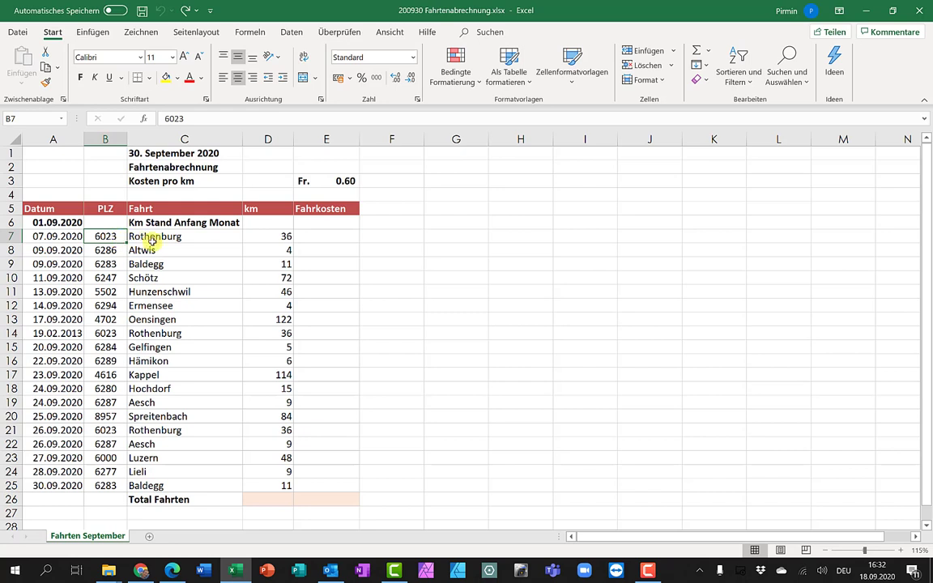
left_click(173, 239)
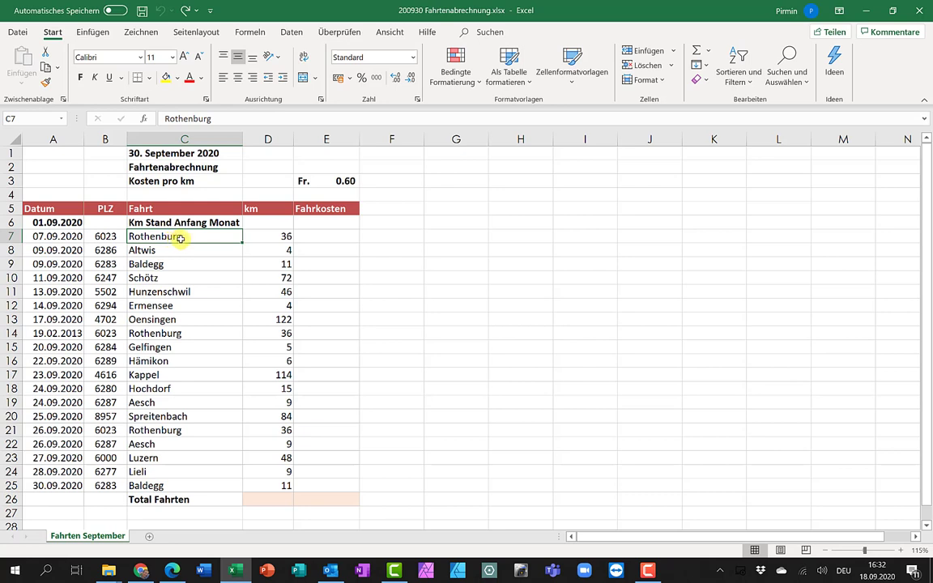
left_click(273, 235)
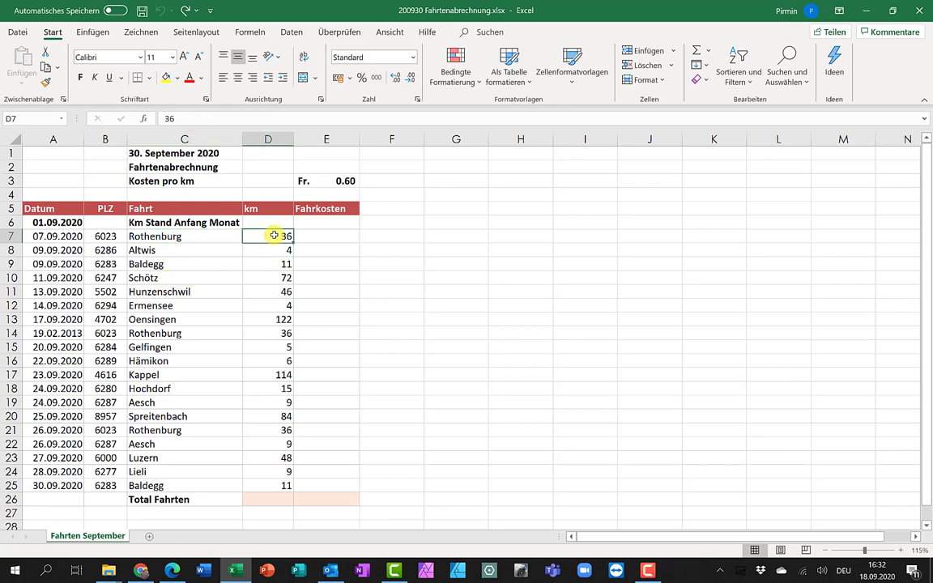
left_click(111, 236)
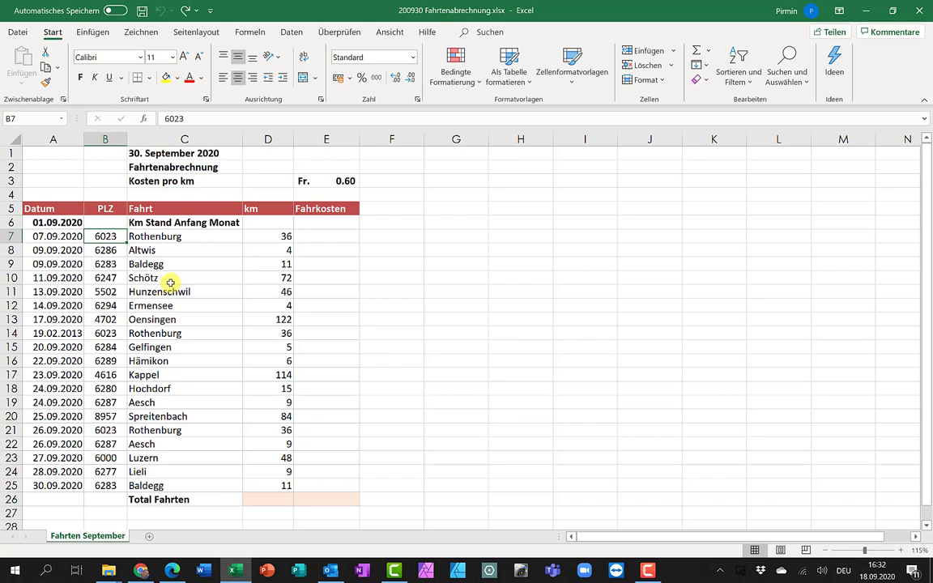
left_click(282, 238)
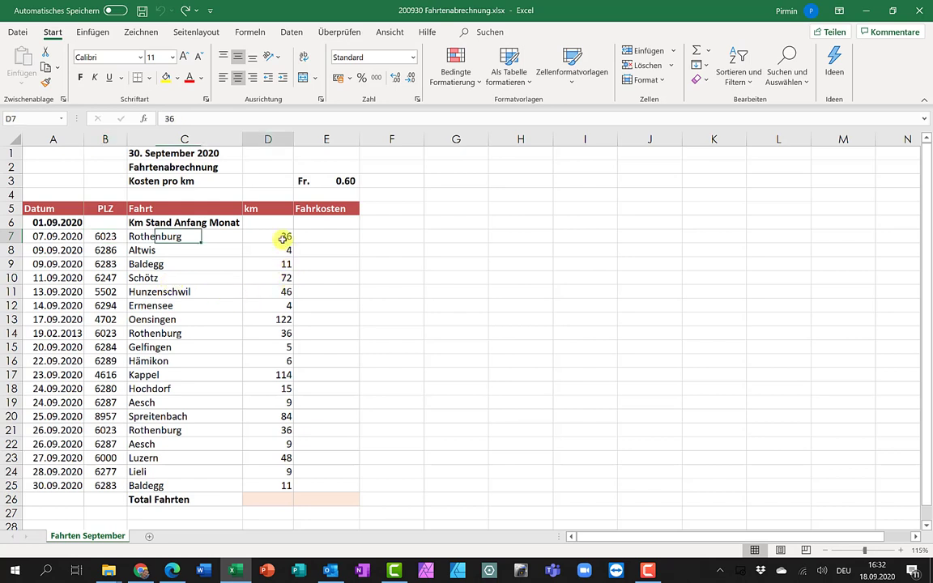
left_click(278, 277)
left_click(277, 306)
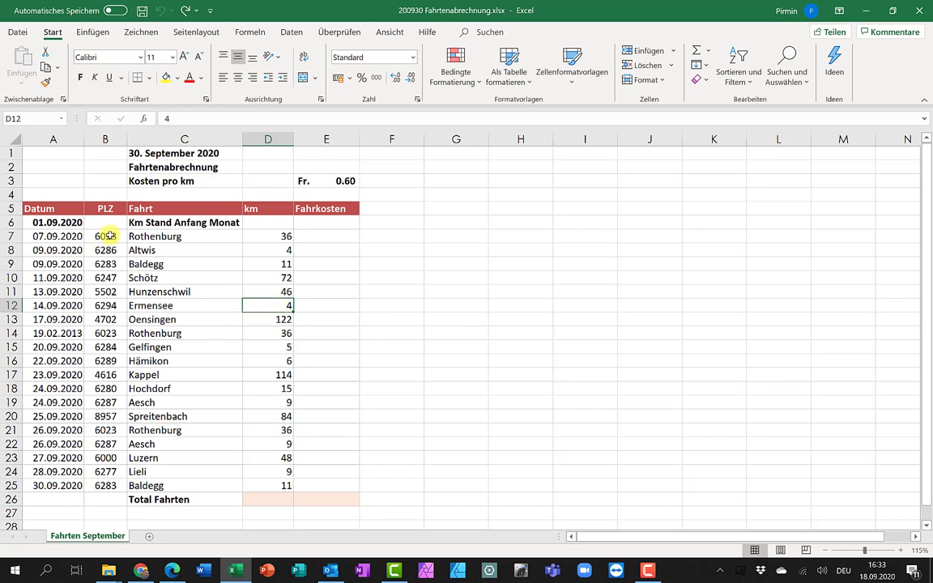
Copy the PLZ, place and km data B7:D25 and paste it starting at G7.
left_click_drag(110, 236, 255, 489)
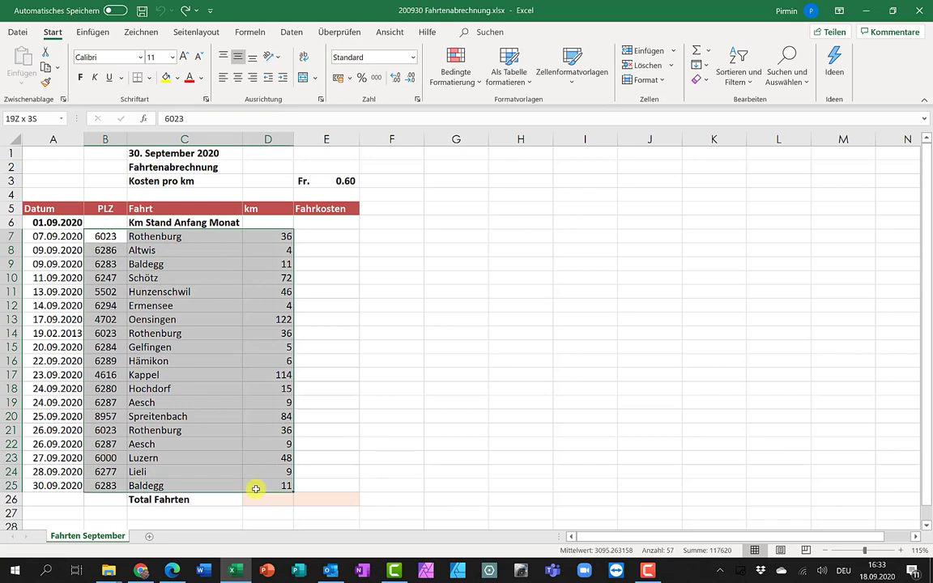
left_click_drag(255, 488, 255, 488)
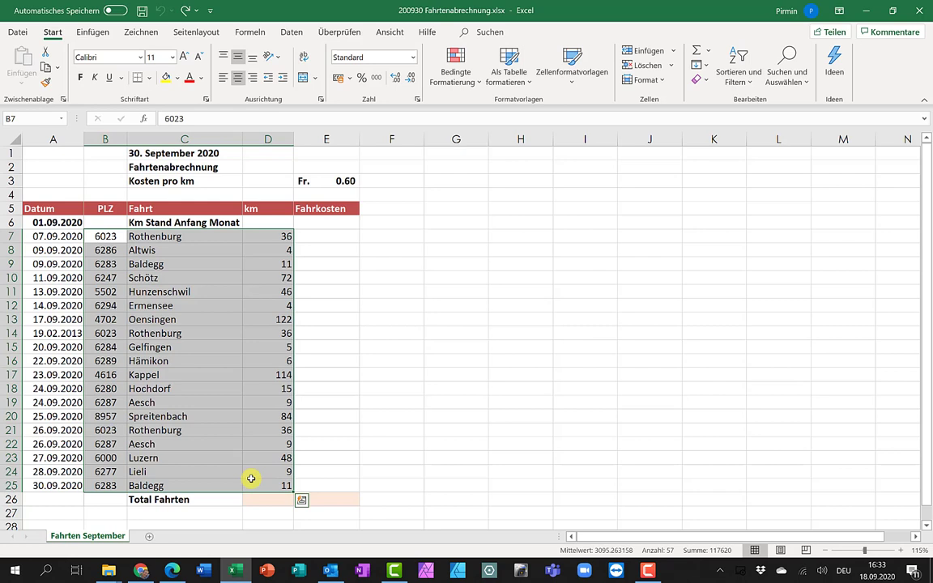
key("ctrl+c")
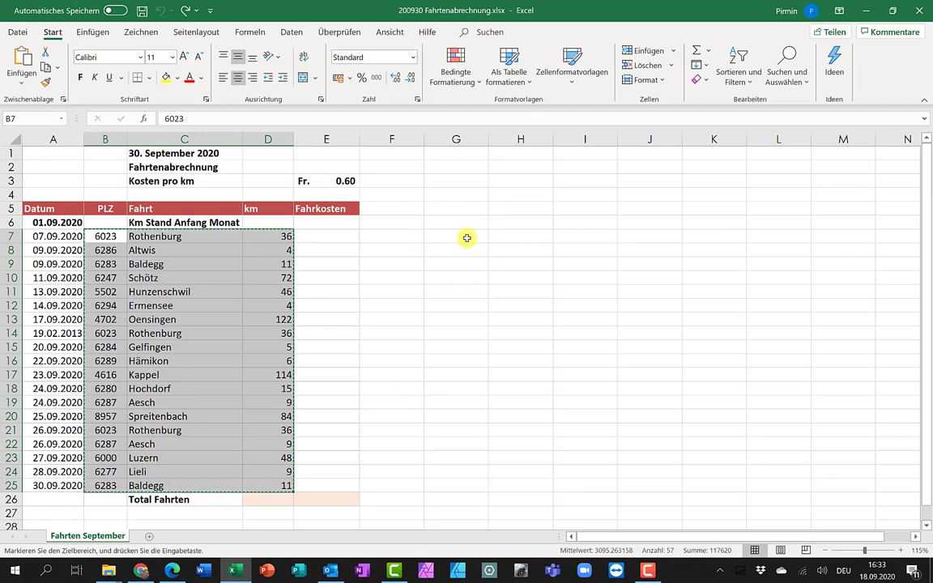
left_click(467, 238)
key("ctrl+v")
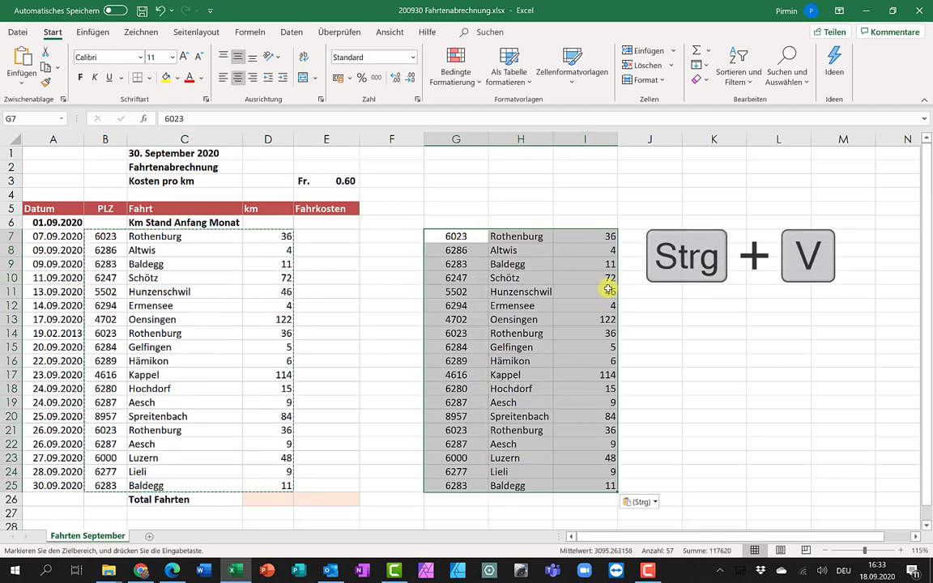
left_click(654, 320)
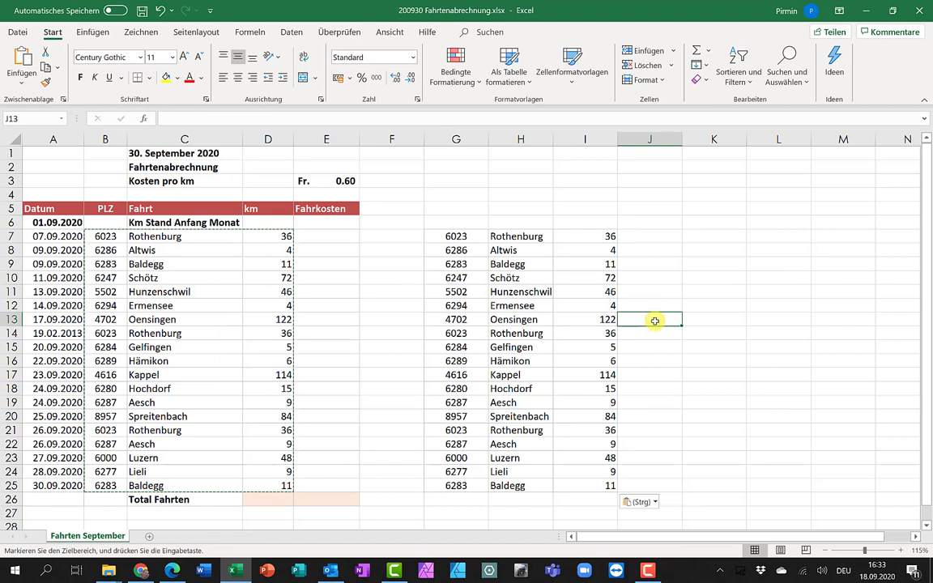
Move the copied PLZ numbers from G7:G25 over to J7:J25.
left_click(175, 236)
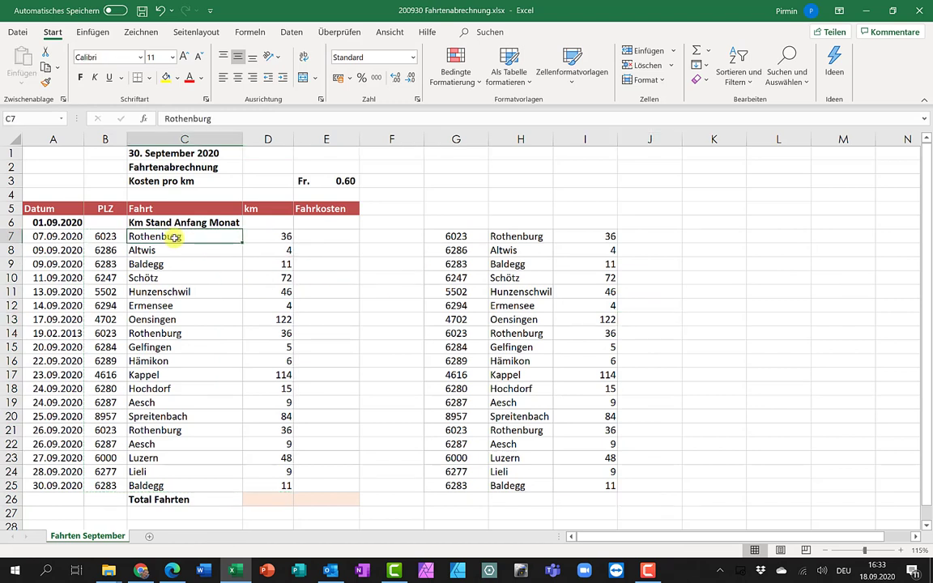
left_click(516, 236)
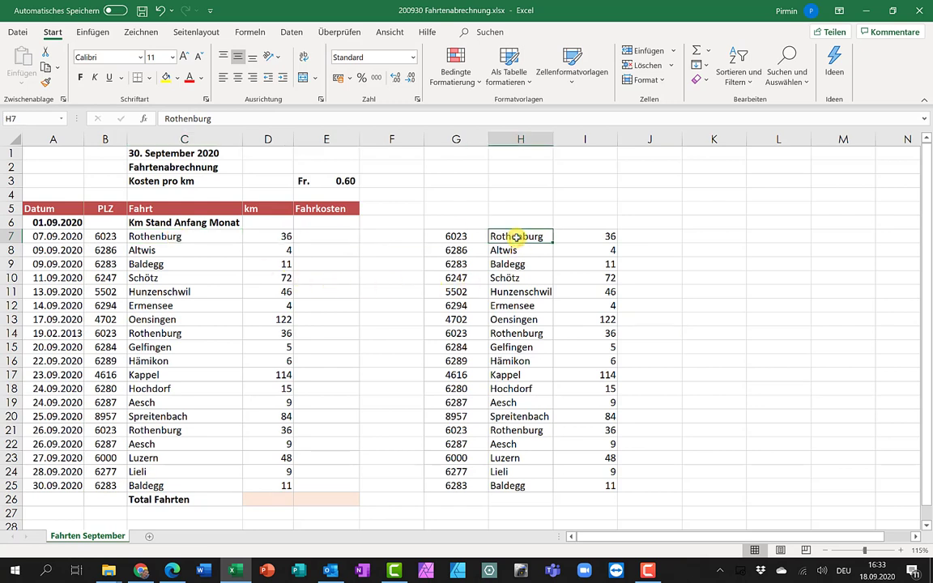
left_click(470, 236)
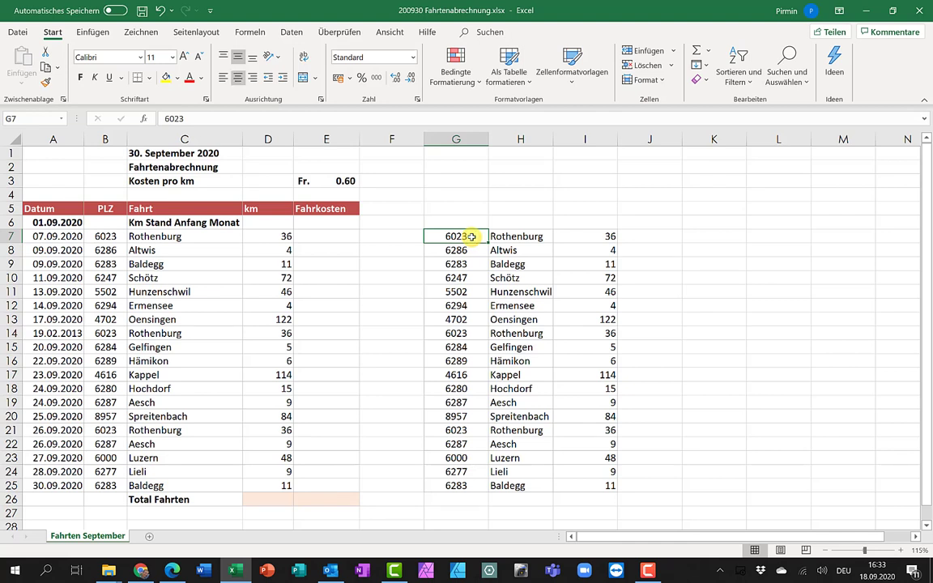
left_click_drag(466, 236, 444, 484)
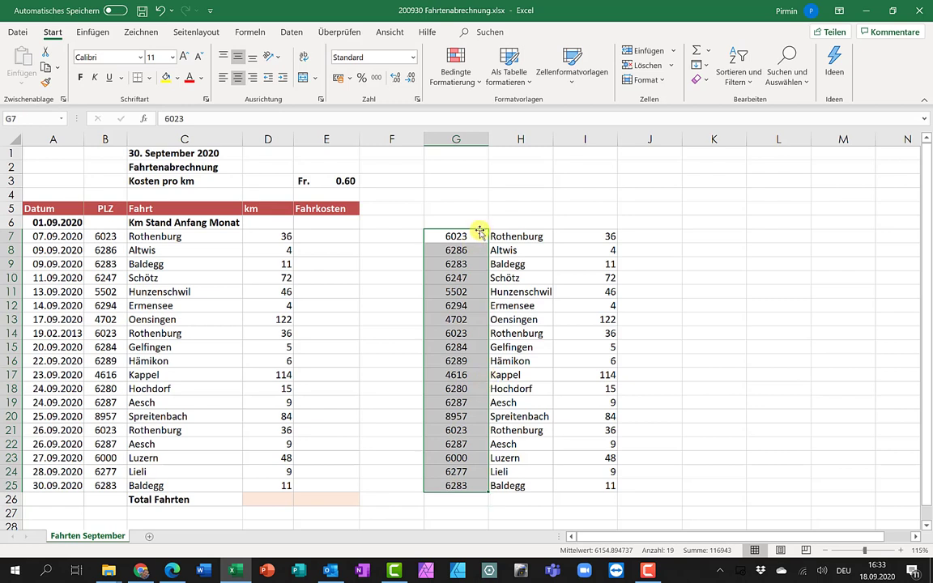
left_click_drag(484, 232, 671, 245)
left_click(526, 245)
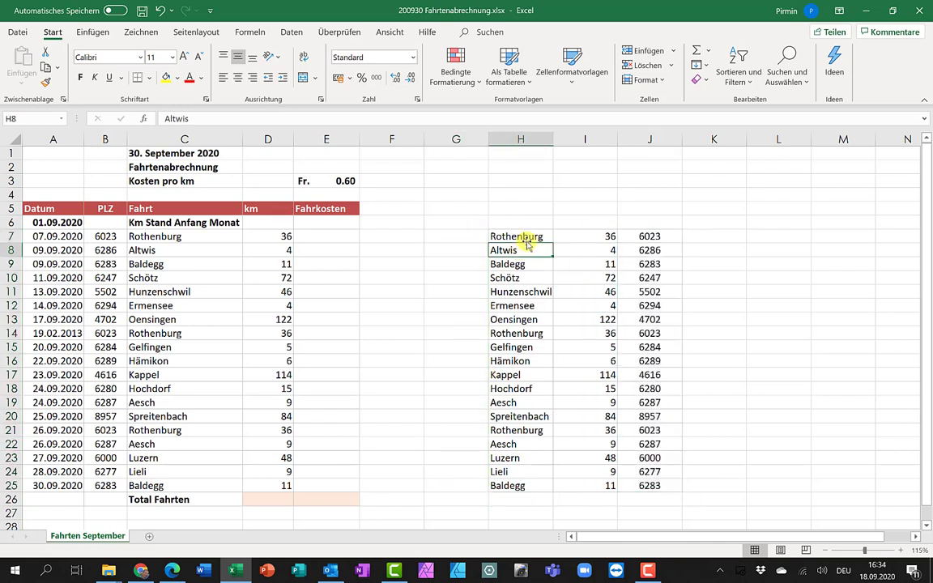
Select the reordered place table H7:J25, noting the repeated Rothenburg entry.
left_click(533, 236)
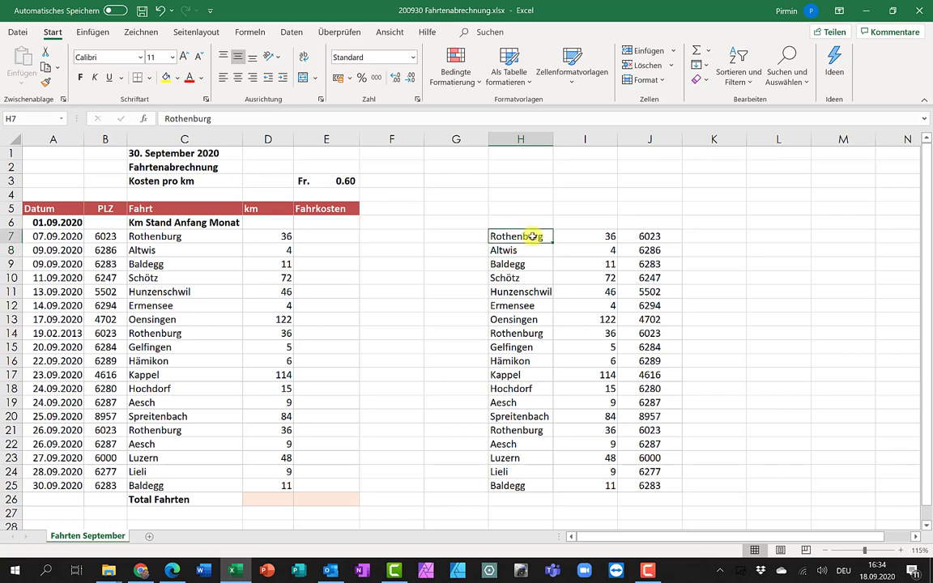
left_click(529, 333)
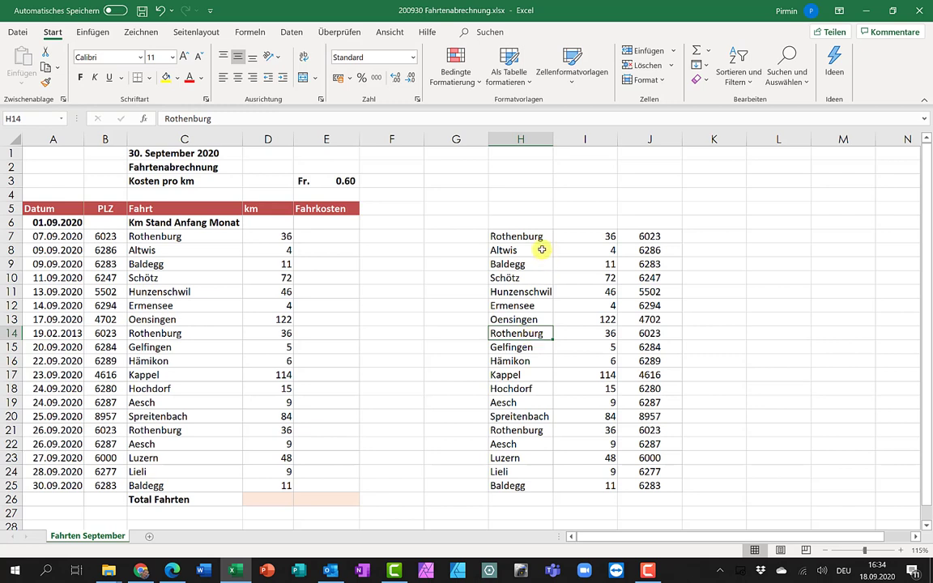
mouse_move(533, 235)
left_mouse_down()
mouse_move(580, 385)
mouse_move(634, 483)
left_mouse_up()
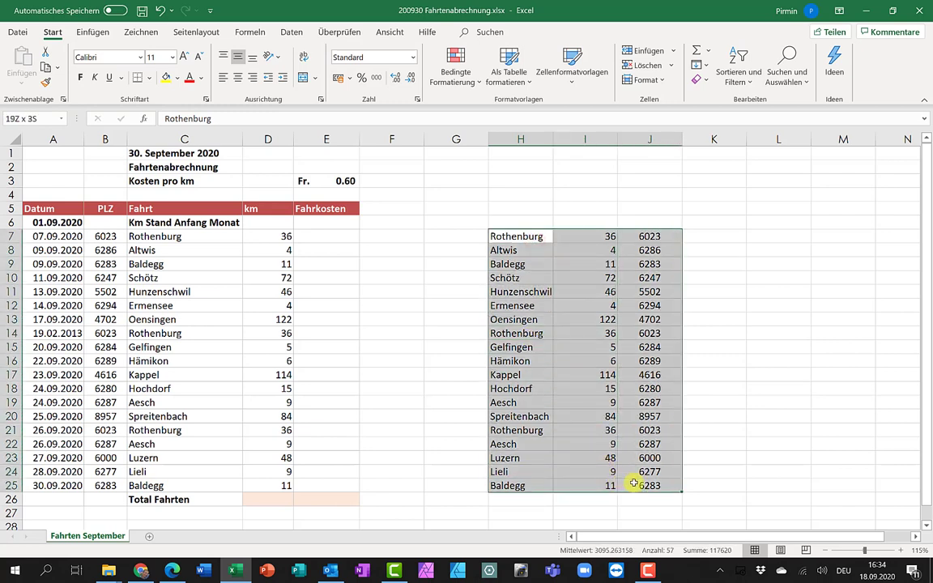
left_click_drag(633, 484, 634, 483)
Remove duplicates across columns H, I and J, dropping 4 rows to leave 15 places.
left_click(290, 32)
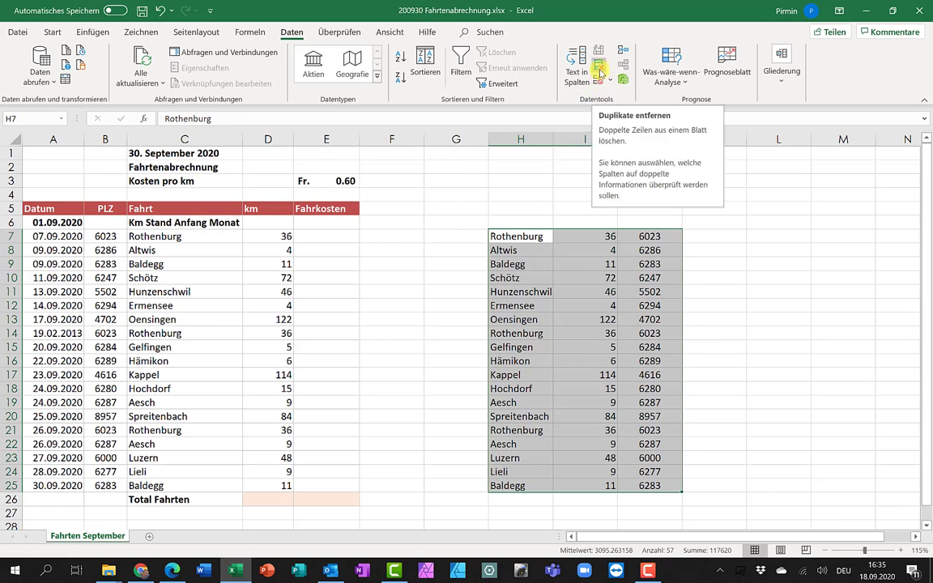
left_click(599, 70)
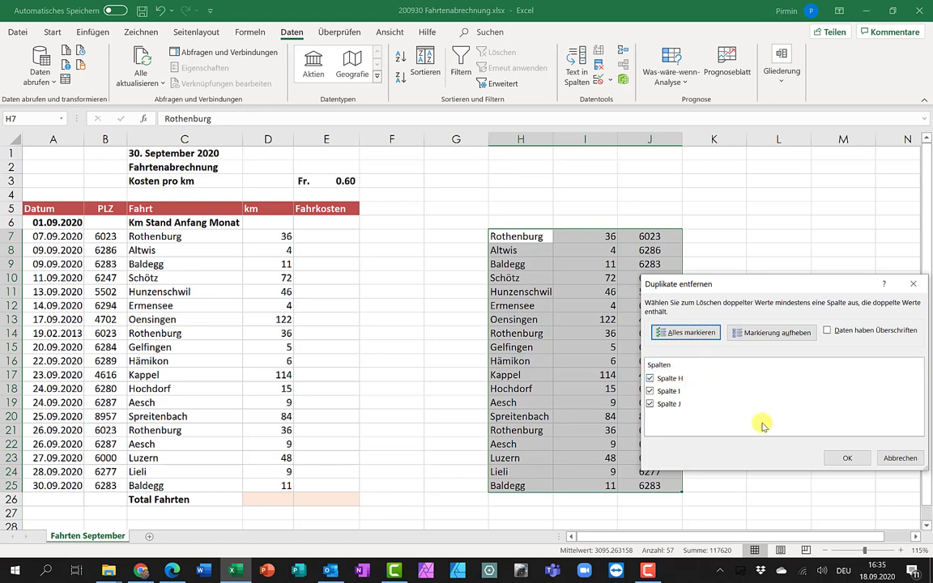
left_click(842, 459)
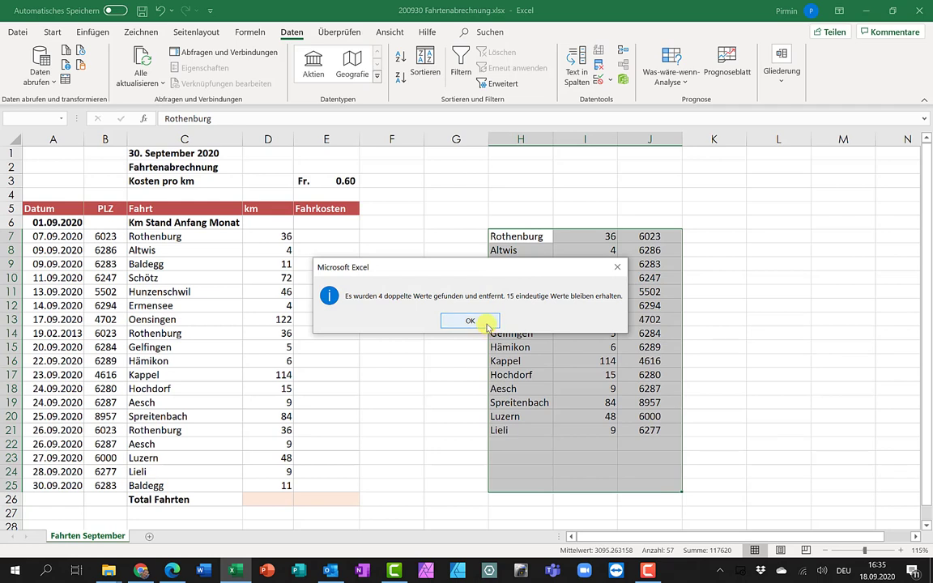
left_click(470, 321)
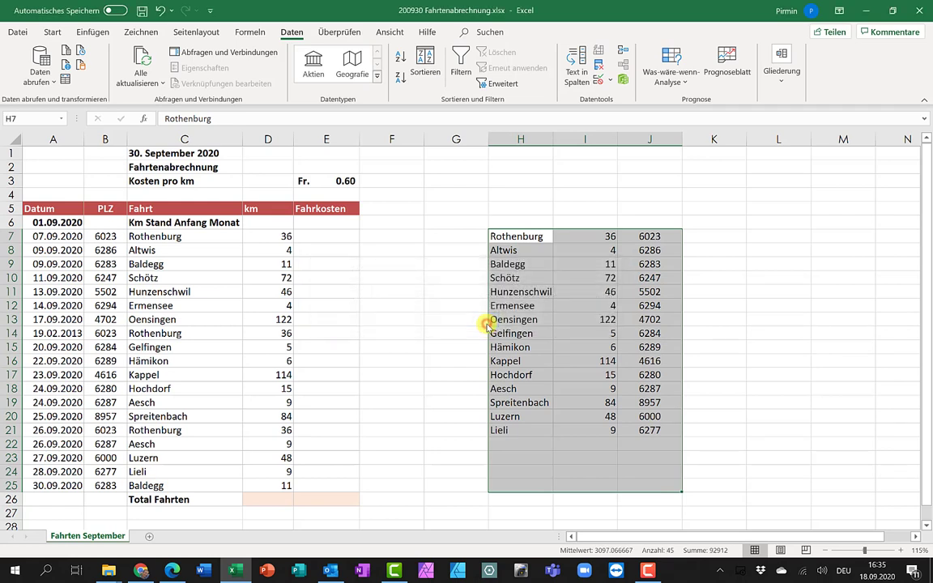
Clear the old PLZ values in B7:B25.
left_click(712, 433)
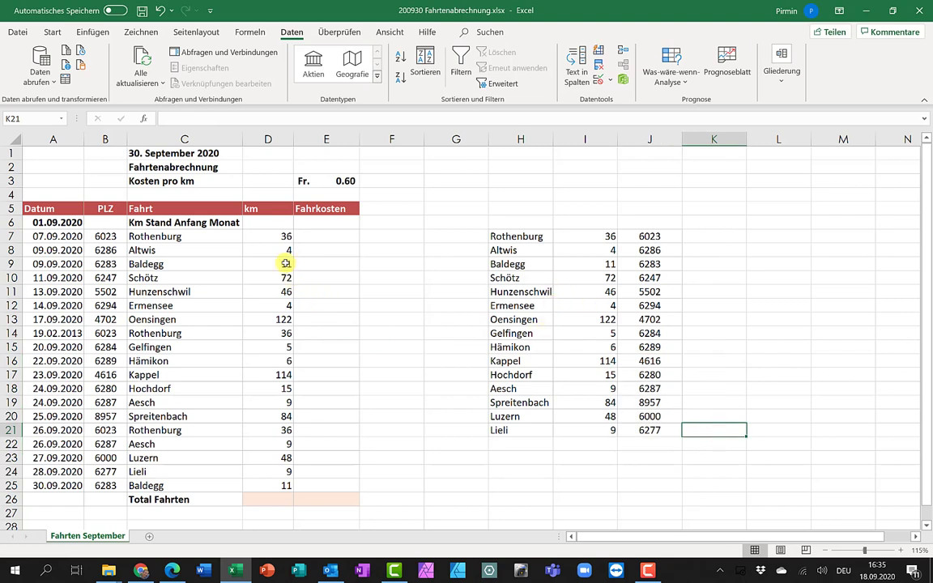
left_click_drag(281, 236, 271, 480)
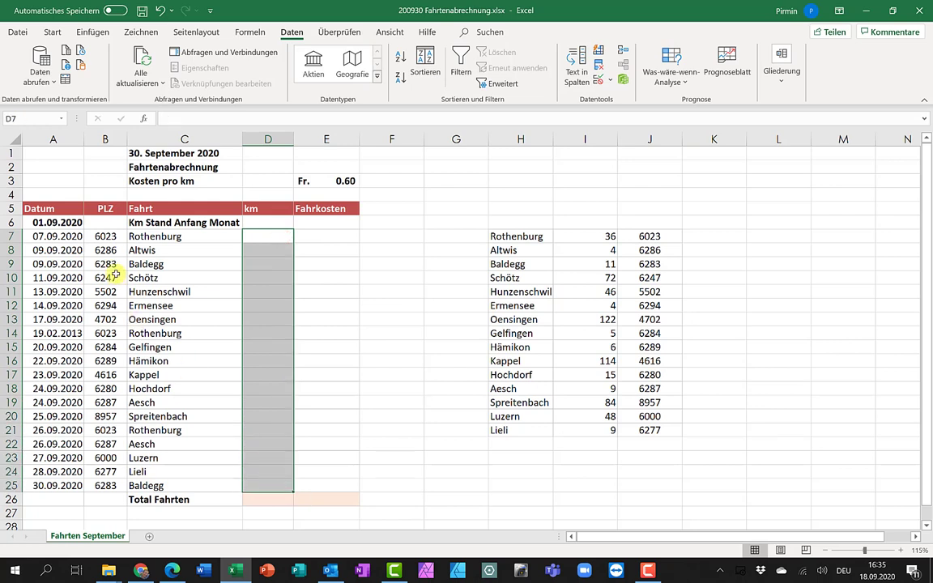
left_click_drag(108, 236, 105, 483)
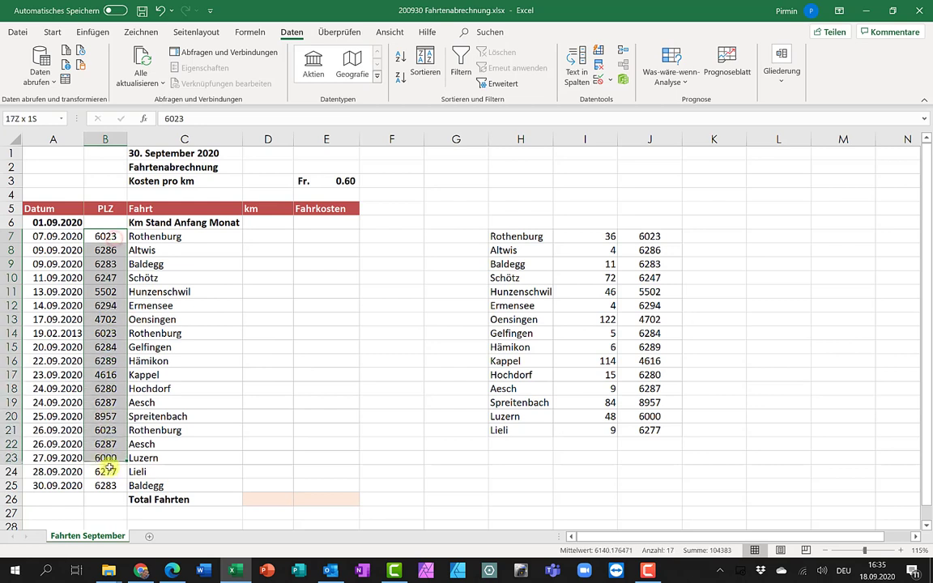
key("Delete")
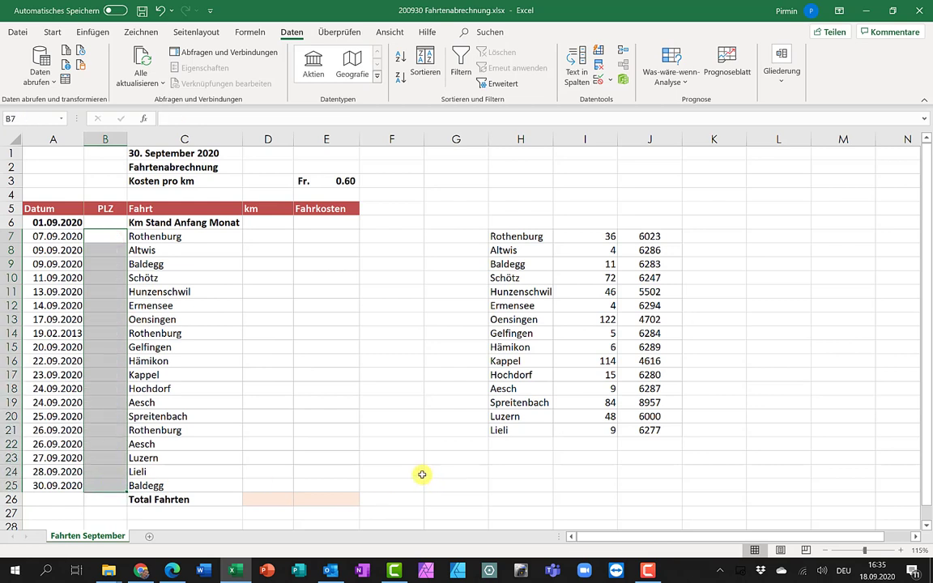
left_click(422, 474)
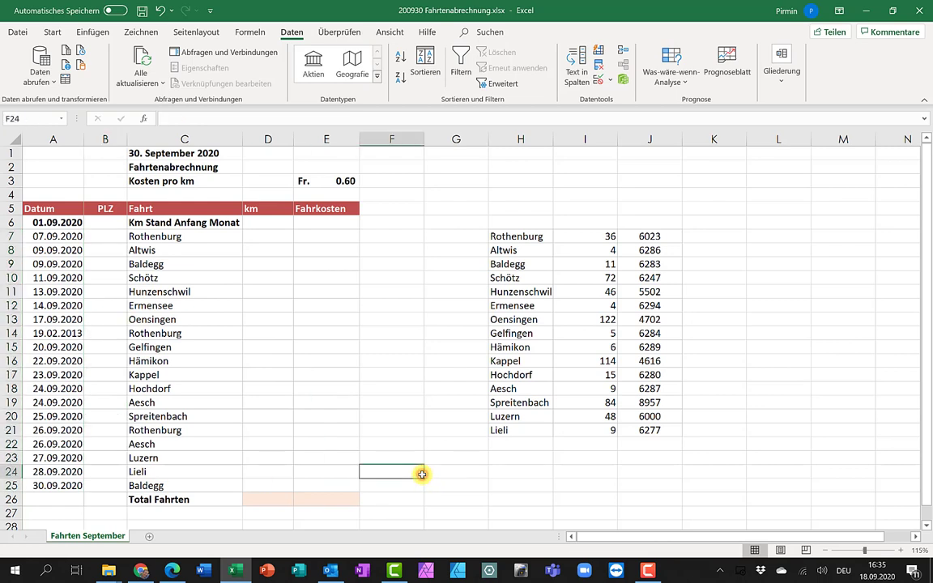
Widen column D and delete the empty column G so the table sits in G7:I21.
left_click(277, 240)
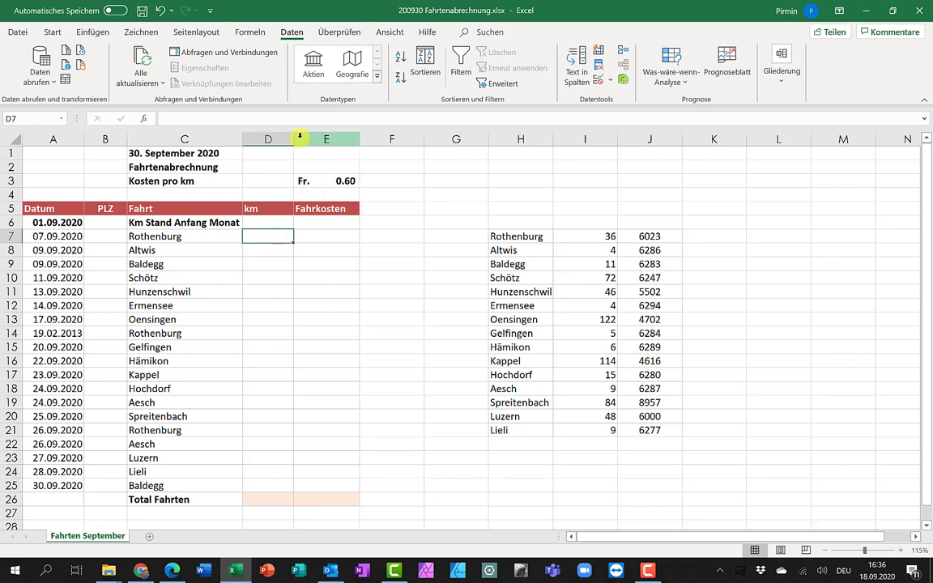
left_click_drag(292, 139, 450, 140)
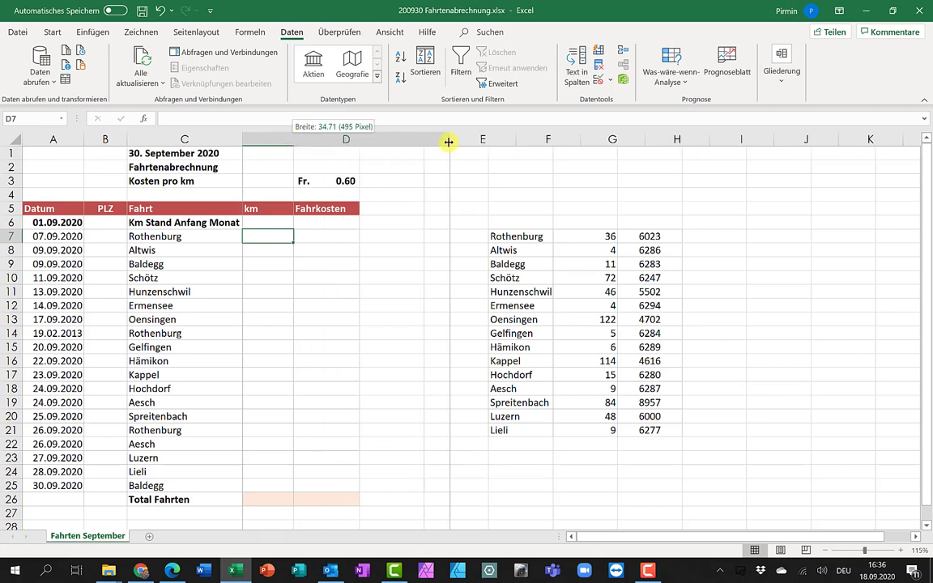
left_click(598, 143)
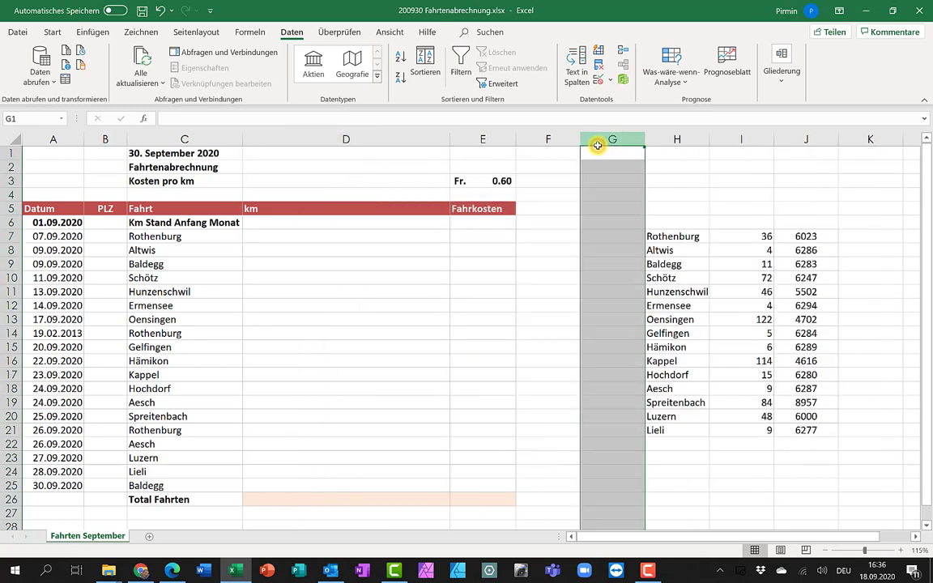
key("ctrl+minus")
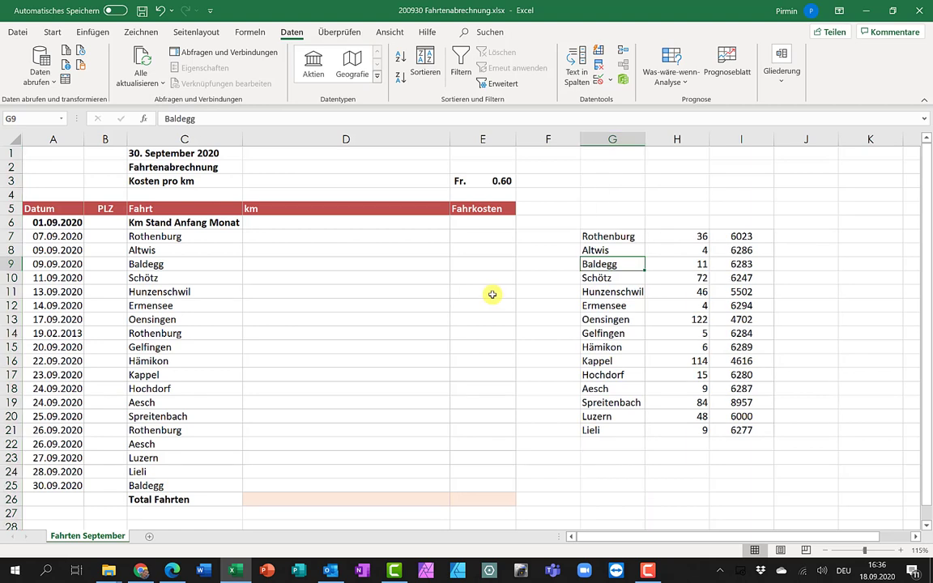
left_click(351, 236)
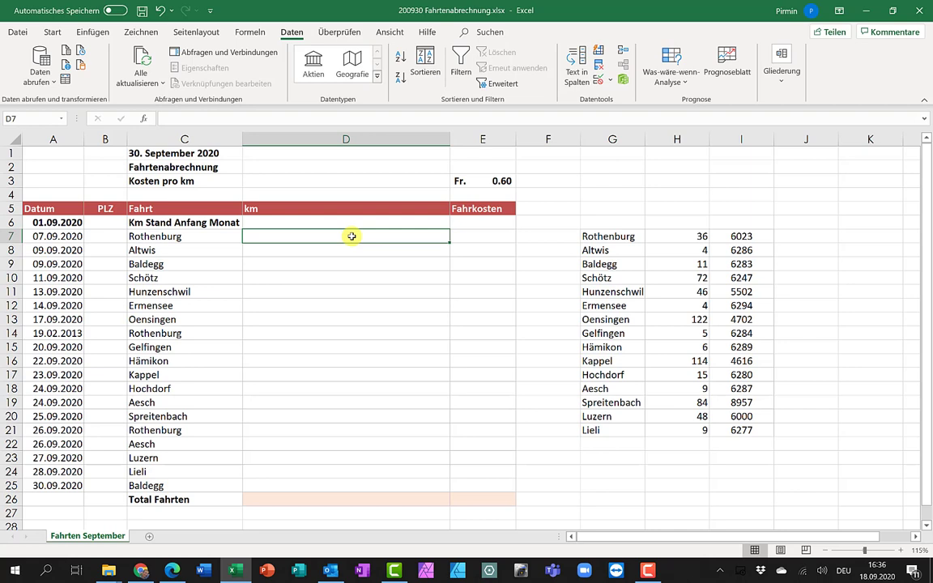
Build =SVERWEIS(C7;G7:I21;2;FALSCH) in D7 to fetch km for C7's place.
type("=")
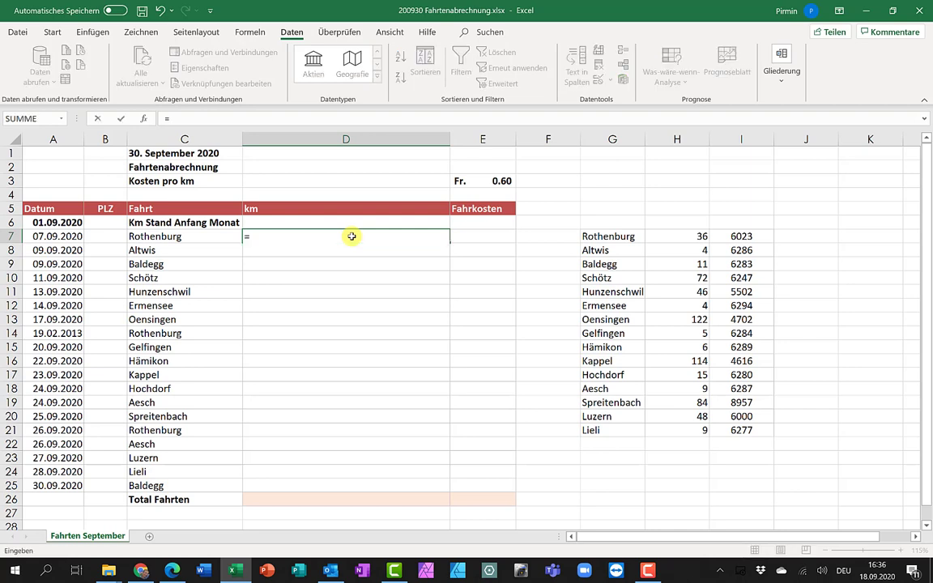
type("sv")
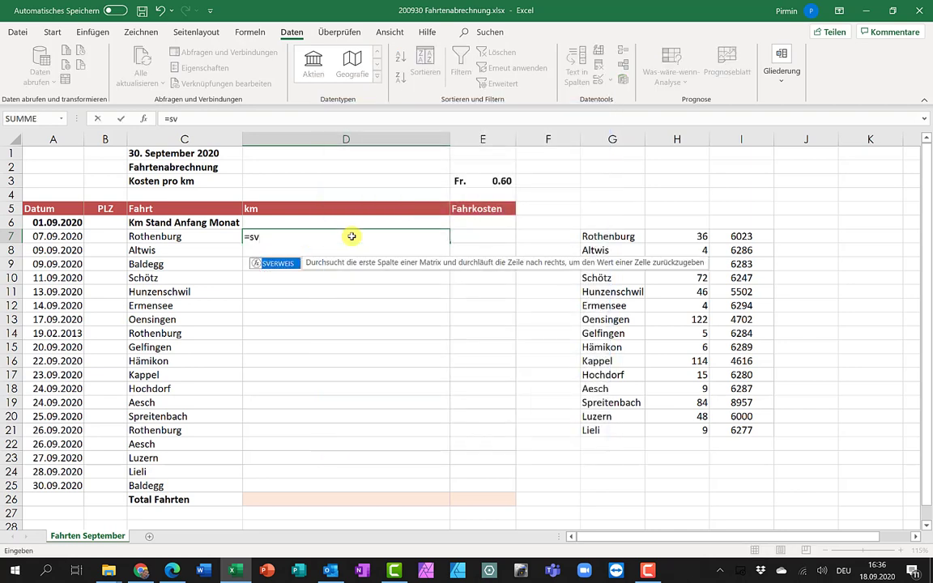
double_click(288, 264)
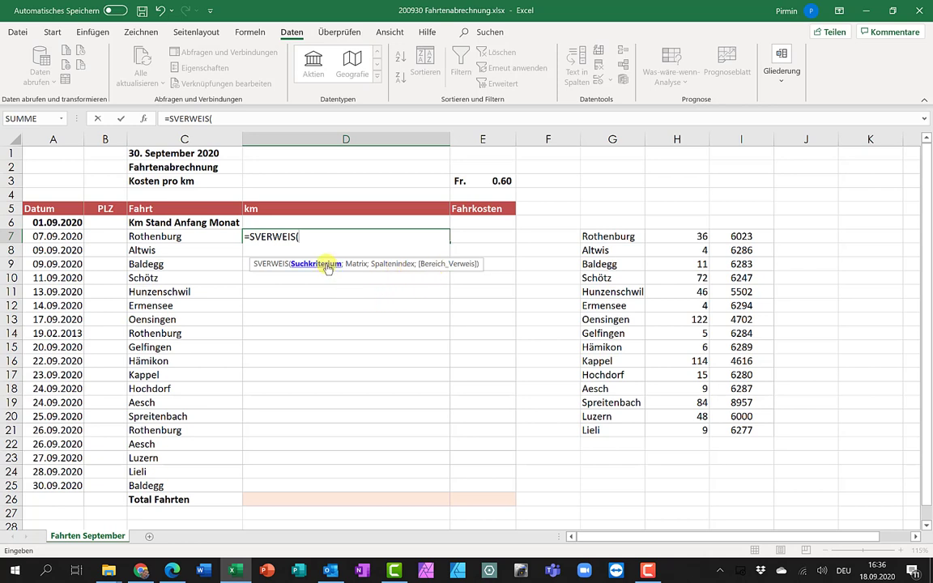
left_click(200, 237)
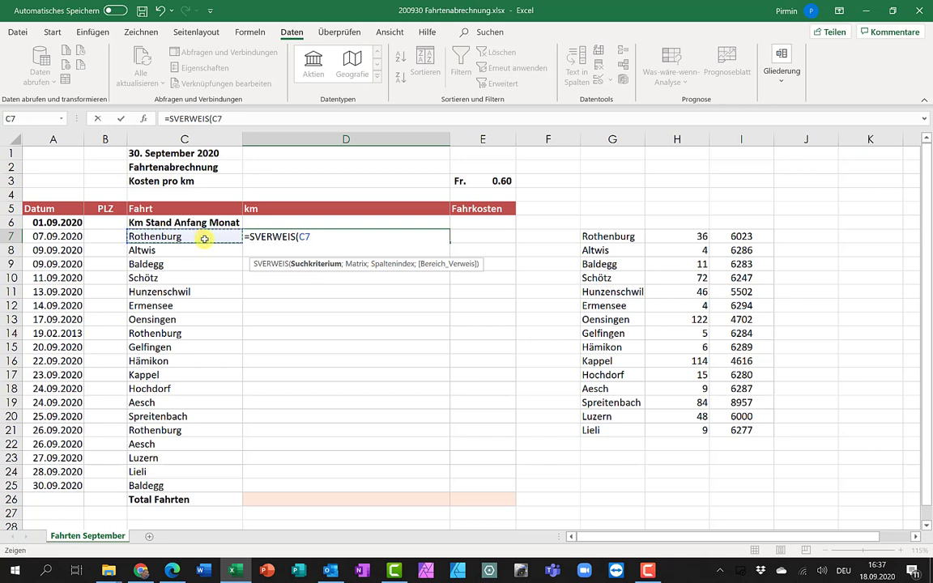
left_click(304, 238)
left_click_drag(300, 238, 313, 240)
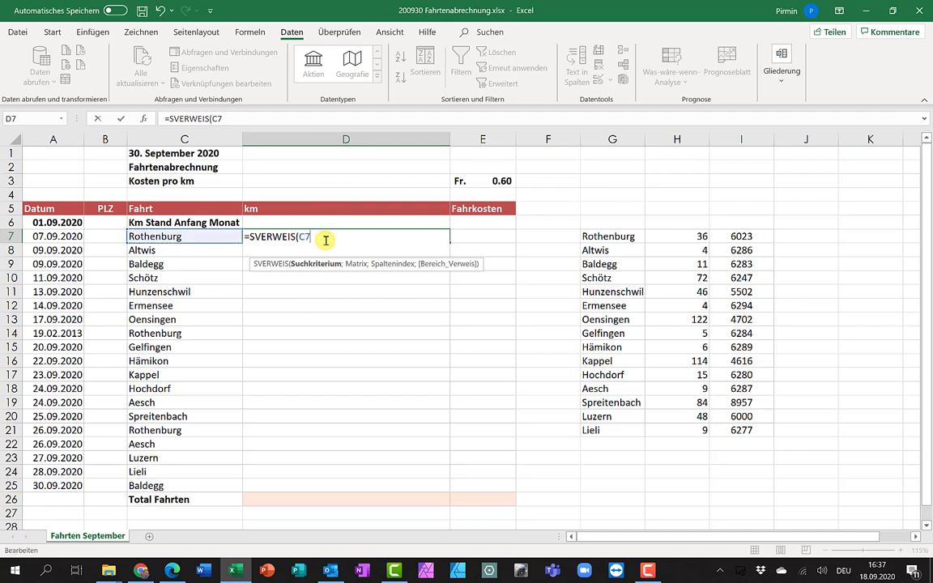
type(";")
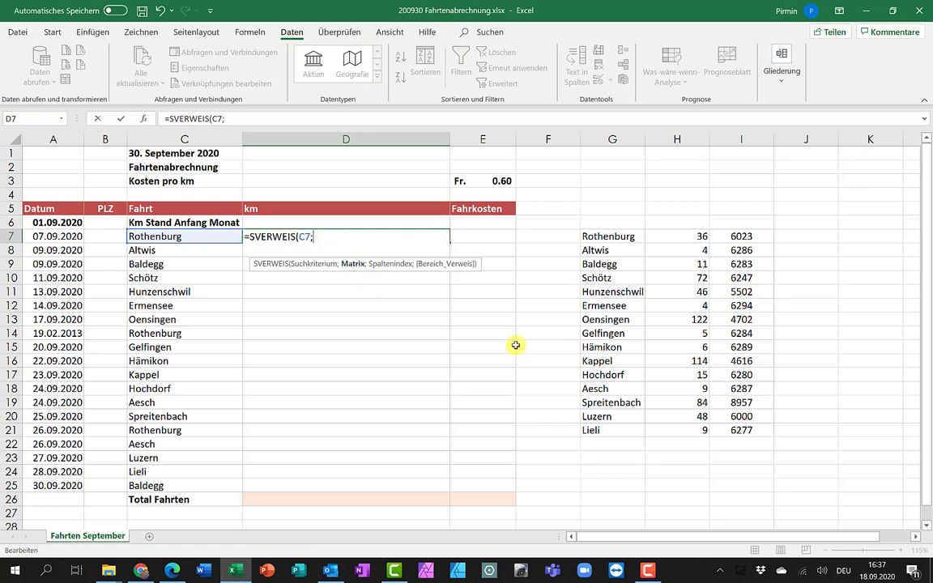
left_click_drag(631, 238, 713, 430)
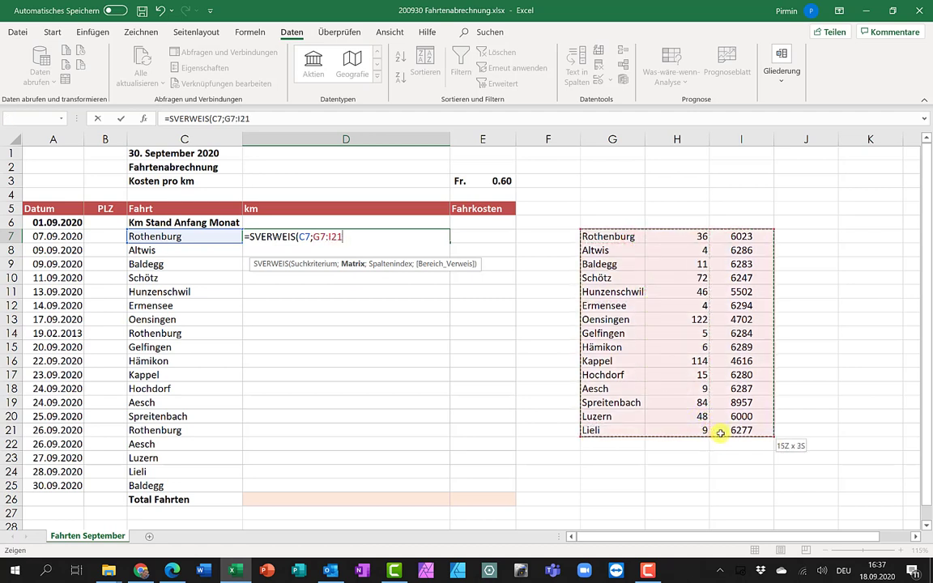
left_click_drag(712, 430, 741, 430)
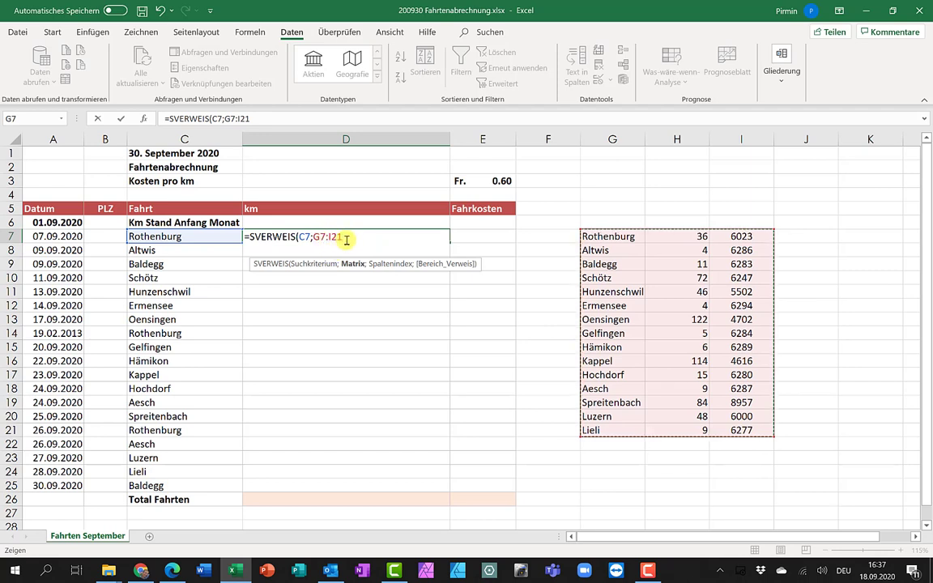
type(";2")
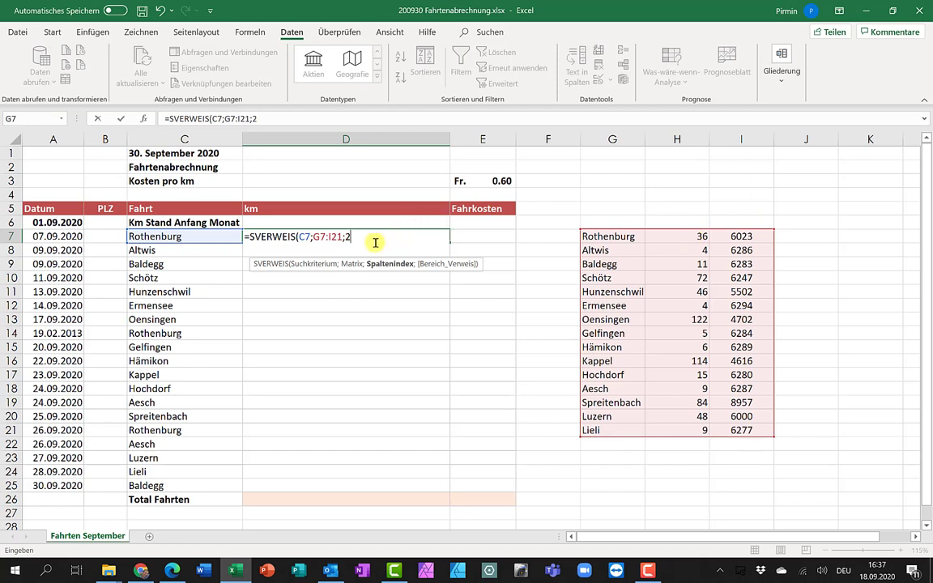
type(";")
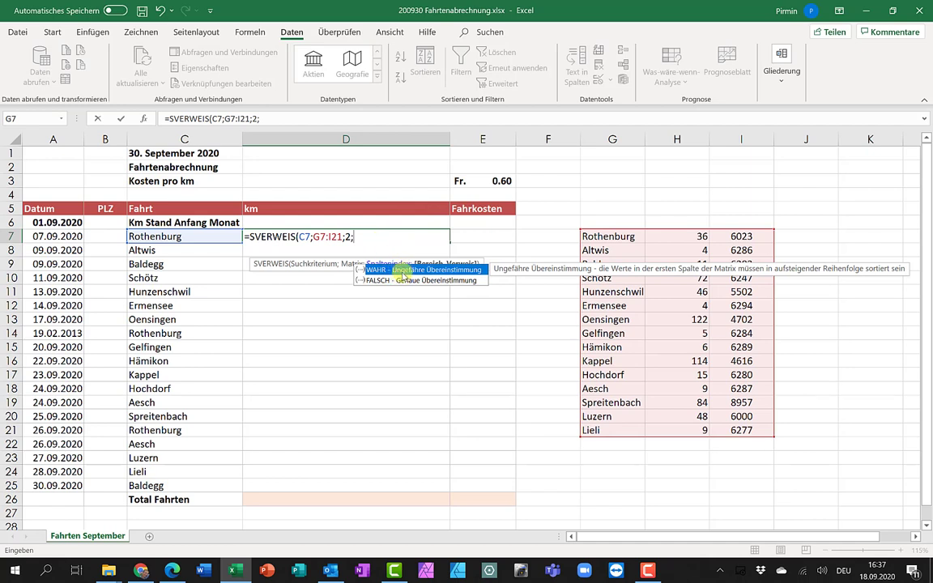
left_click(400, 280)
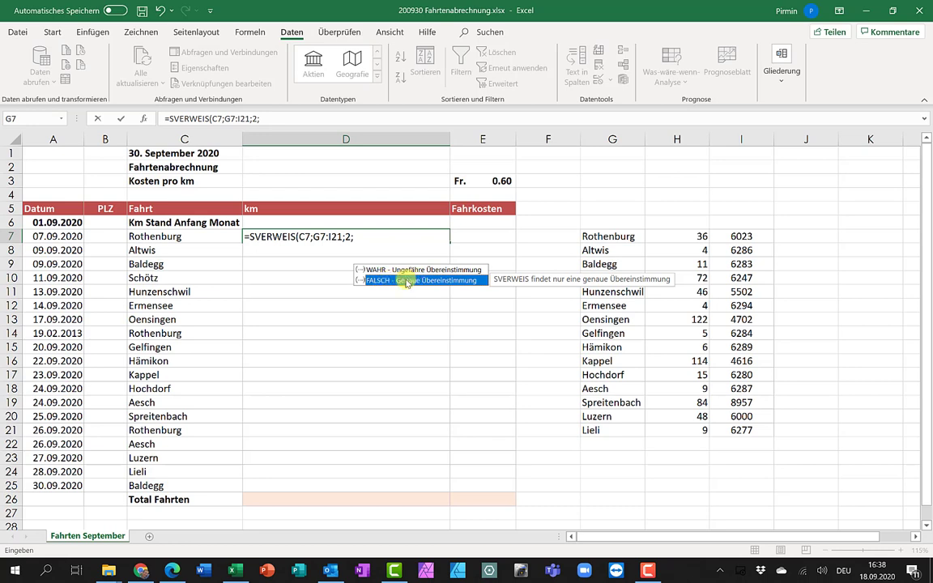
double_click(407, 281)
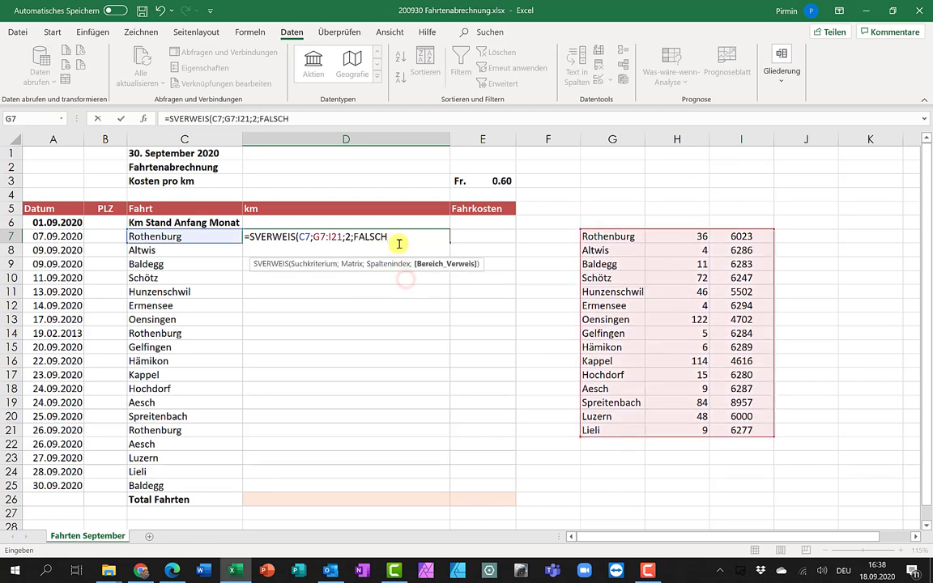
Commit the D7 lookup, fill it down to D25, and inspect D8's shifted range behind #NV.
type(")")
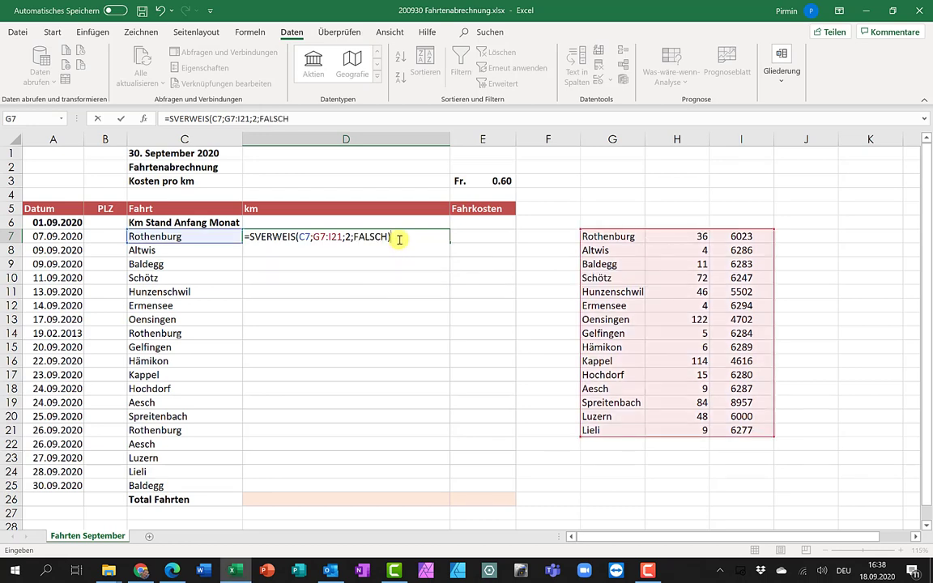
key("Return")
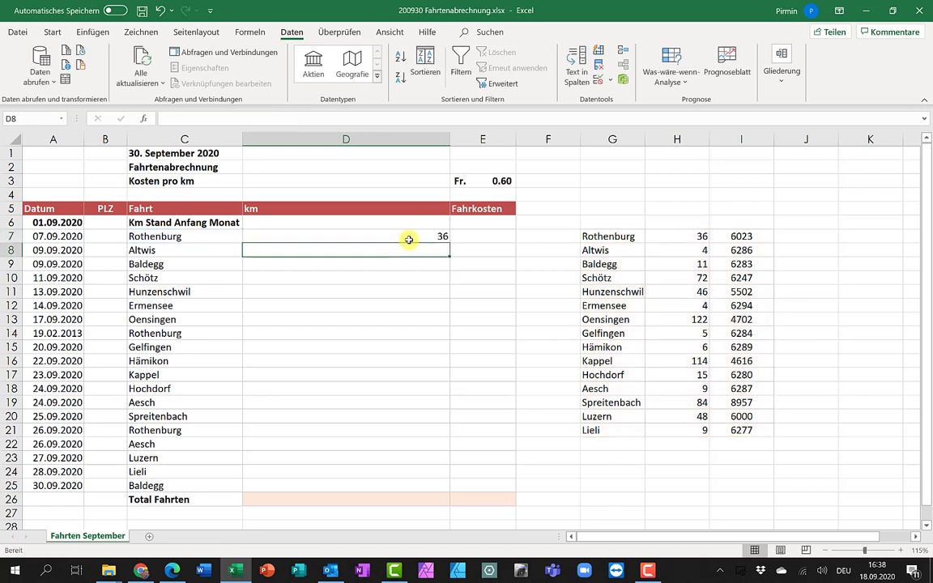
left_click(410, 238)
left_click_drag(450, 243, 447, 491)
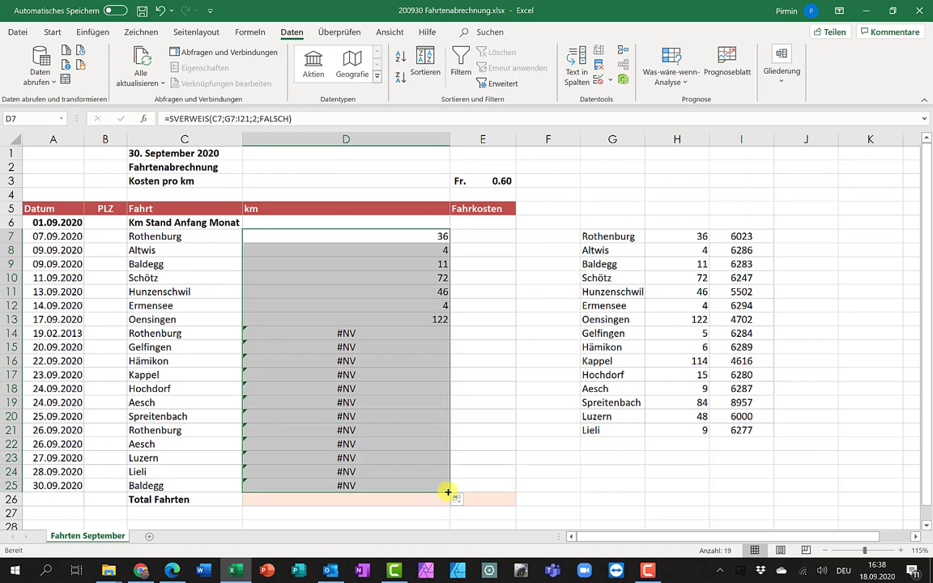
left_click(430, 385)
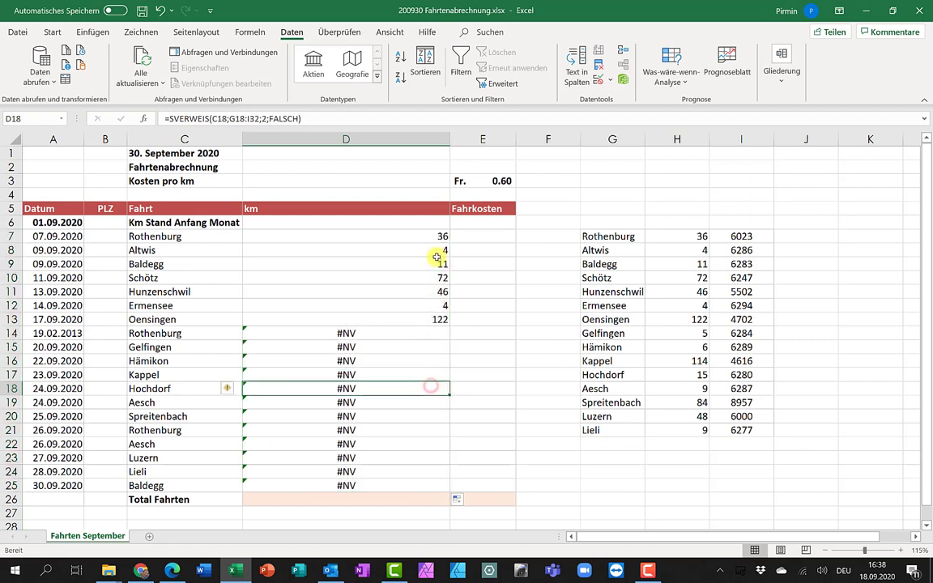
left_click(430, 250)
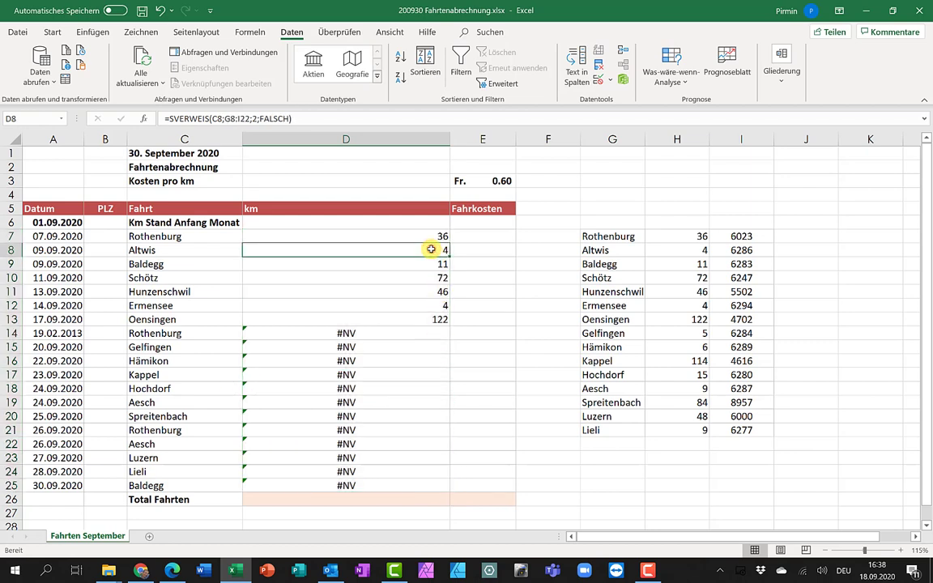
double_click(430, 250)
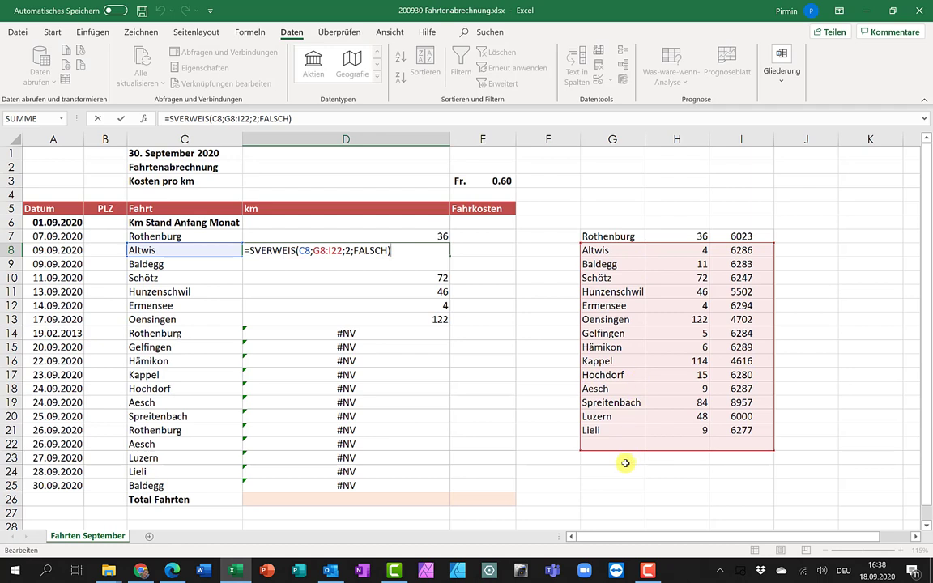
Make D7's lookup range absolute as $G$7:$I$21 with F4.
key("ctrl+Return")
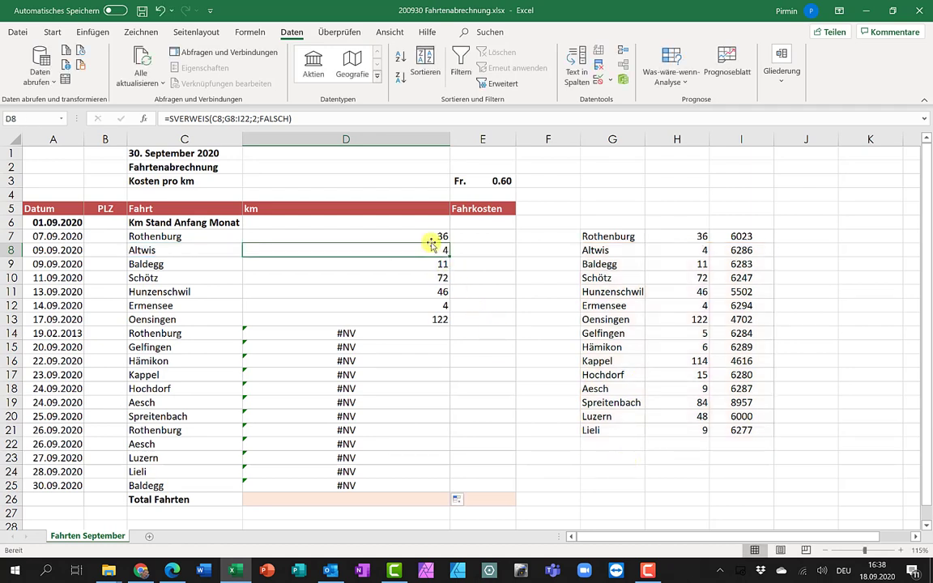
double_click(431, 236)
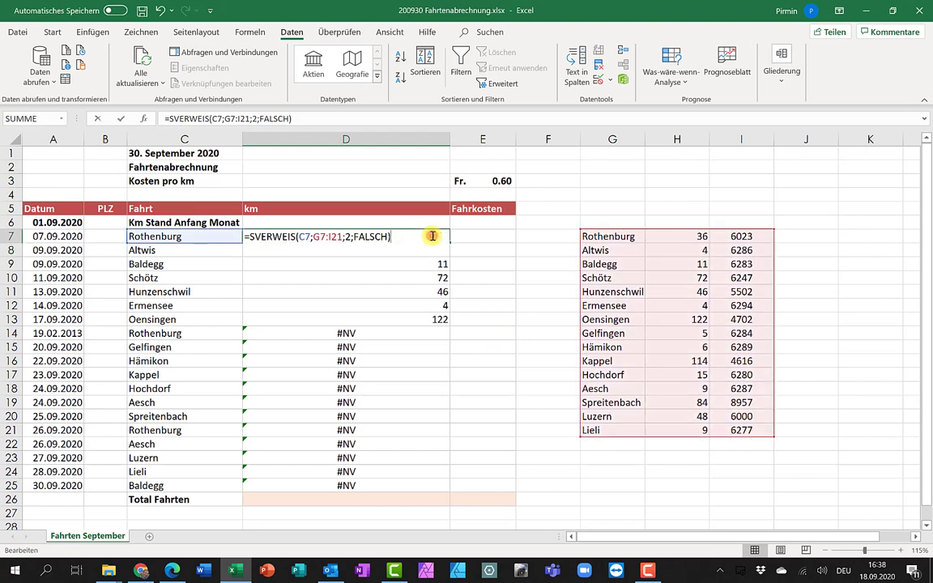
left_click(325, 241)
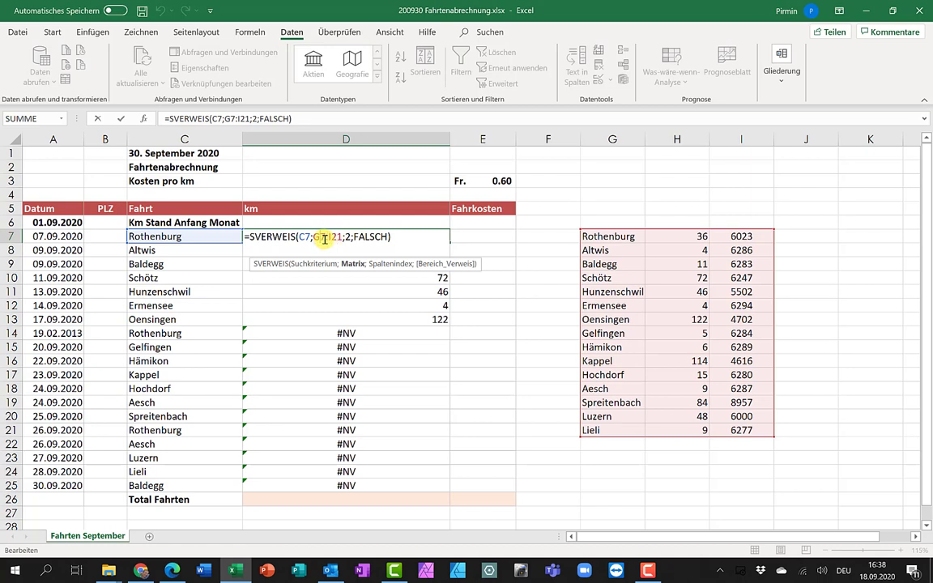
double_click(320, 237)
key("F4")
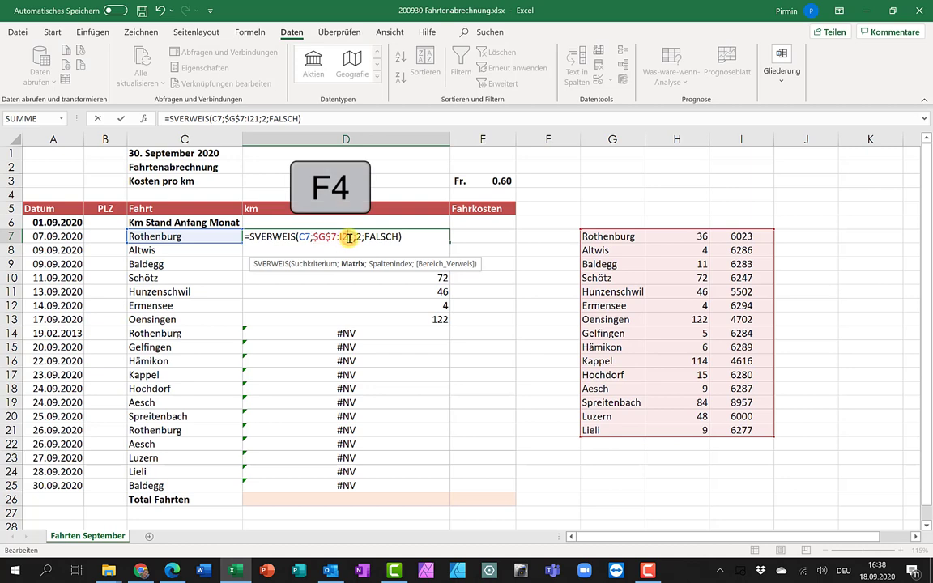
key("F4")
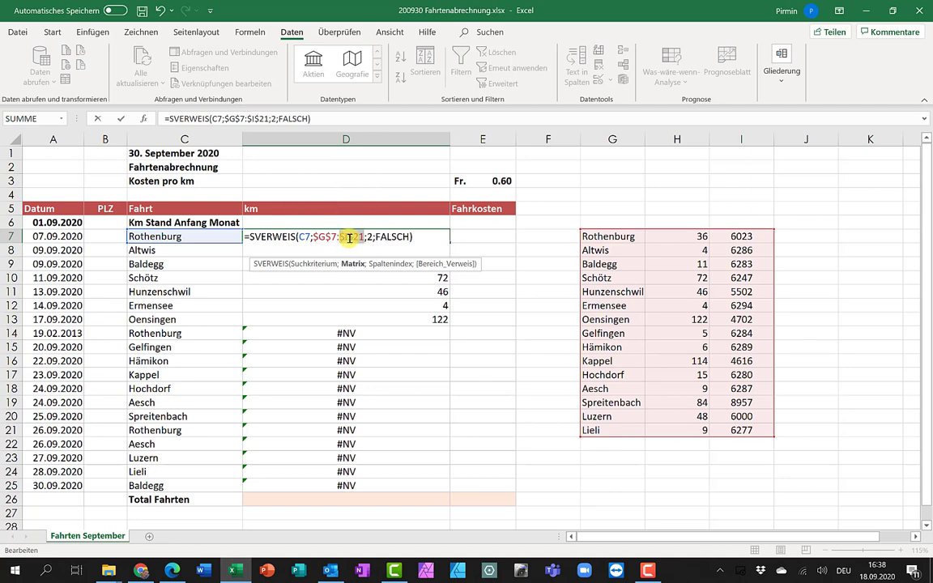
key("ctrl+Return")
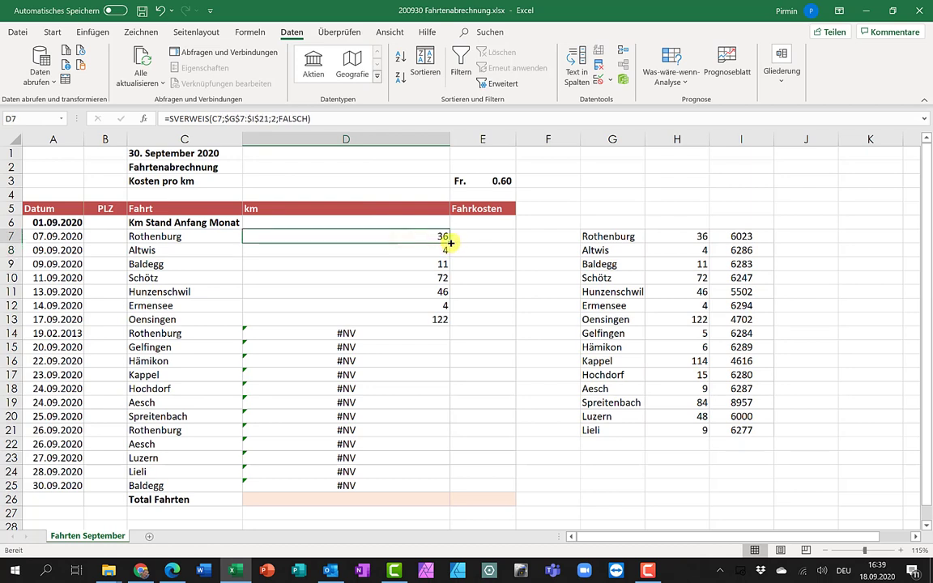
Fill the fixed km lookup down to D25 and narrow column D.
left_click_drag(448, 243, 437, 499)
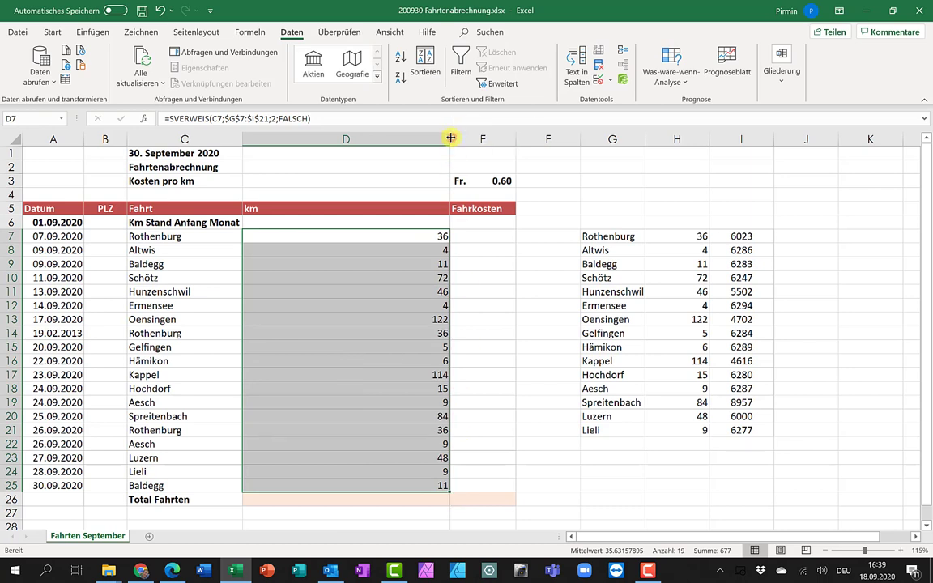
left_click_drag(451, 138, 325, 159)
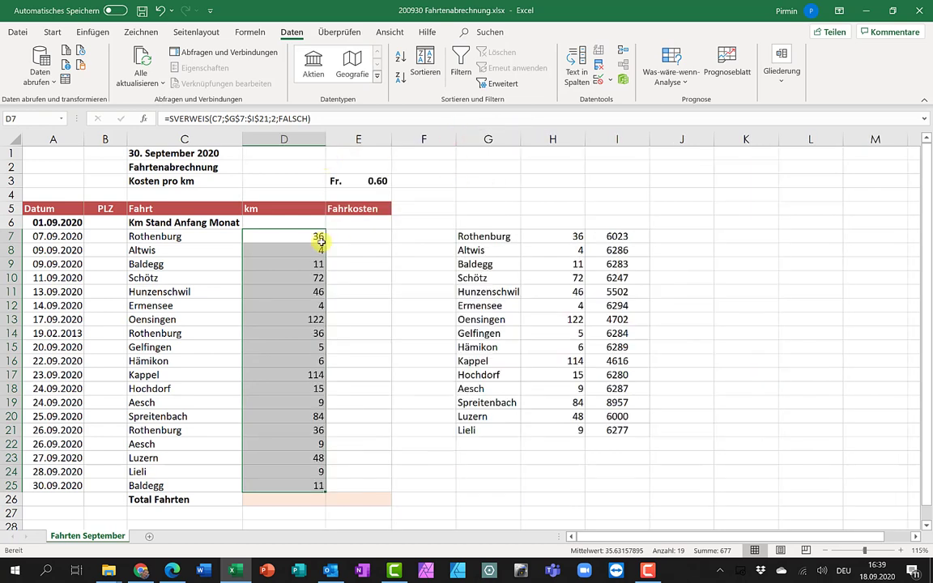
left_click(200, 252)
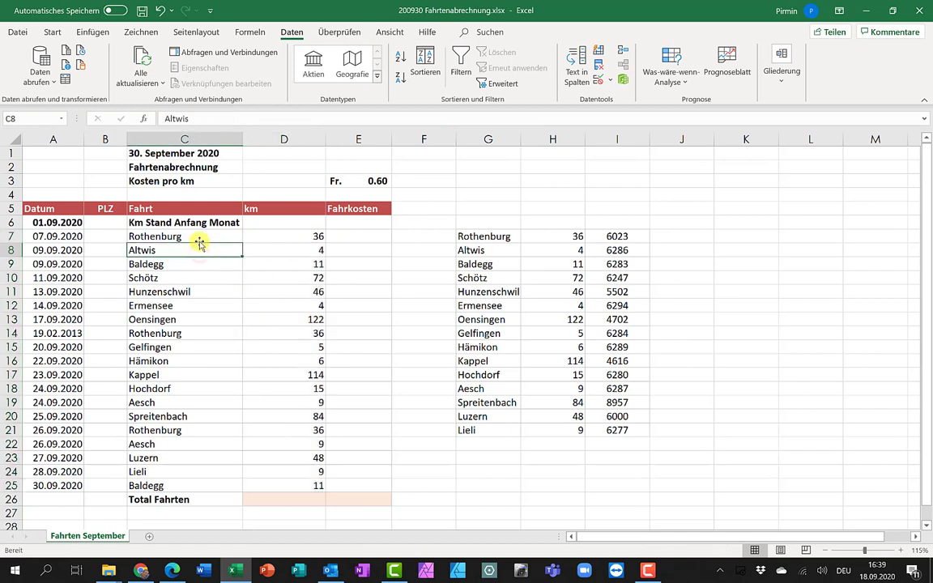
Change C7 to Altwis, test the misspelling Altwies giving #NV, then restore Altwis.
left_click(205, 237)
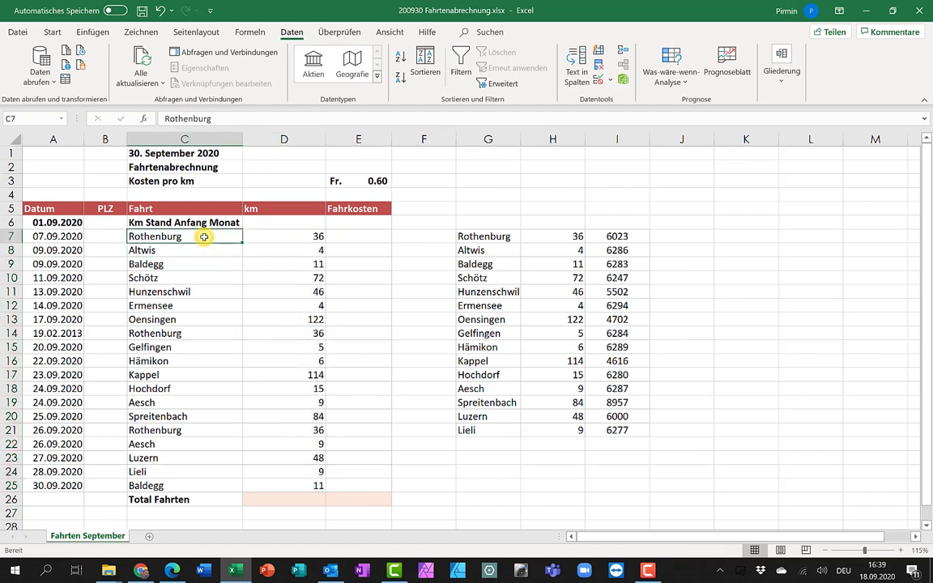
type("Altwis")
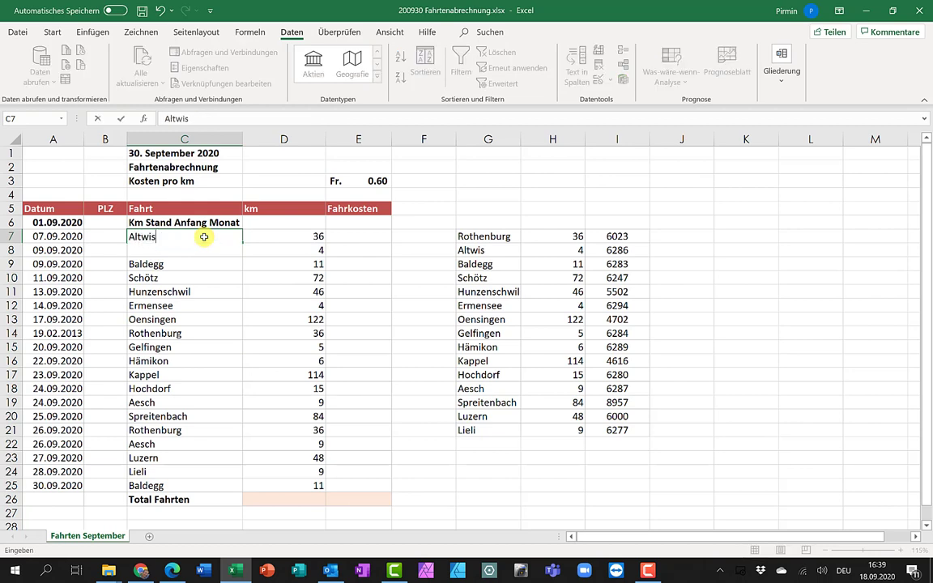
key("Return")
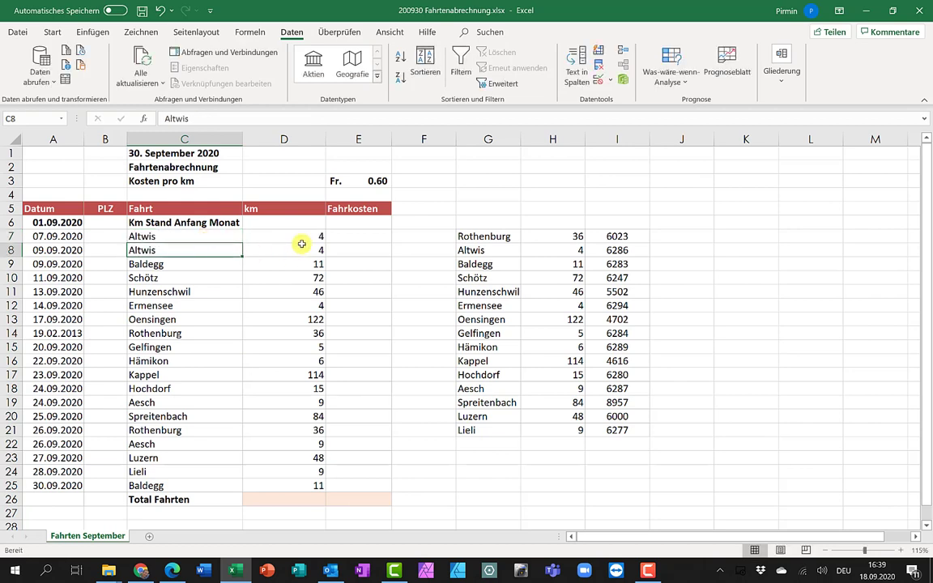
left_click(301, 238)
double_click(187, 235)
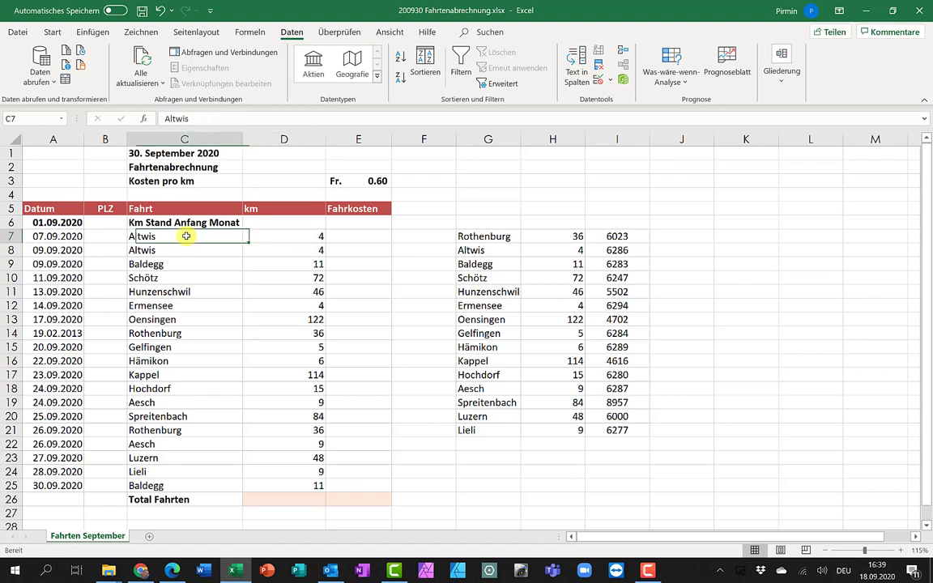
left_click(151, 236)
type("e")
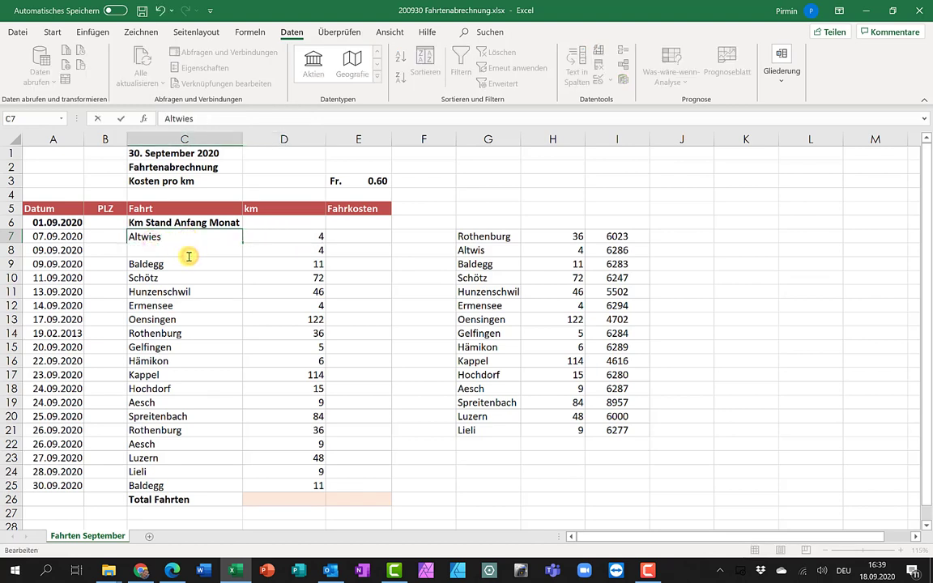
key("Return")
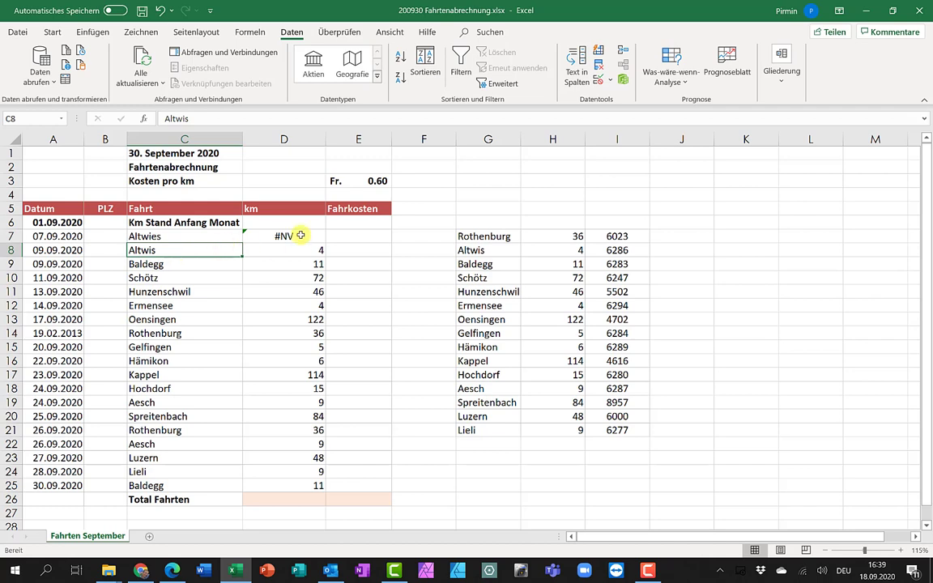
left_click(305, 235)
double_click(174, 237)
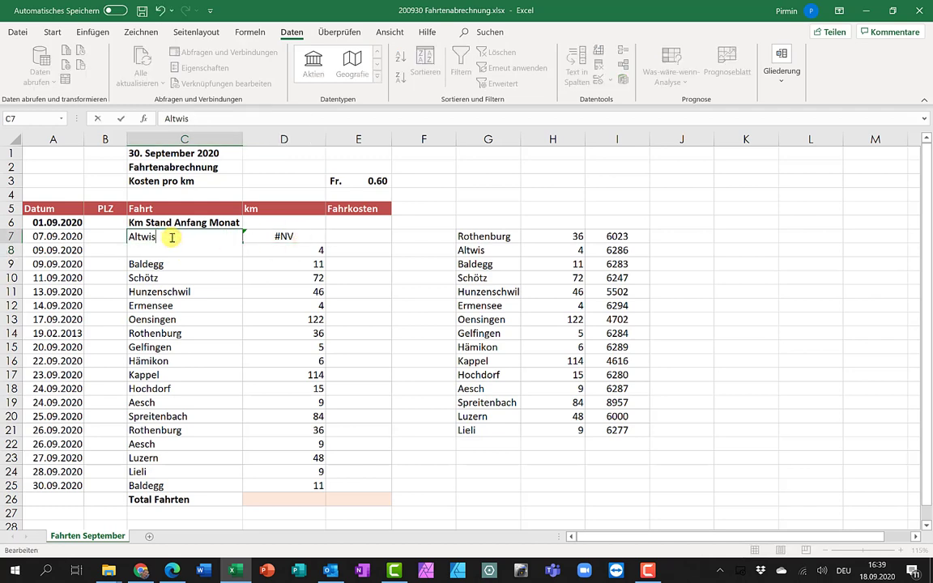
left_click(168, 319)
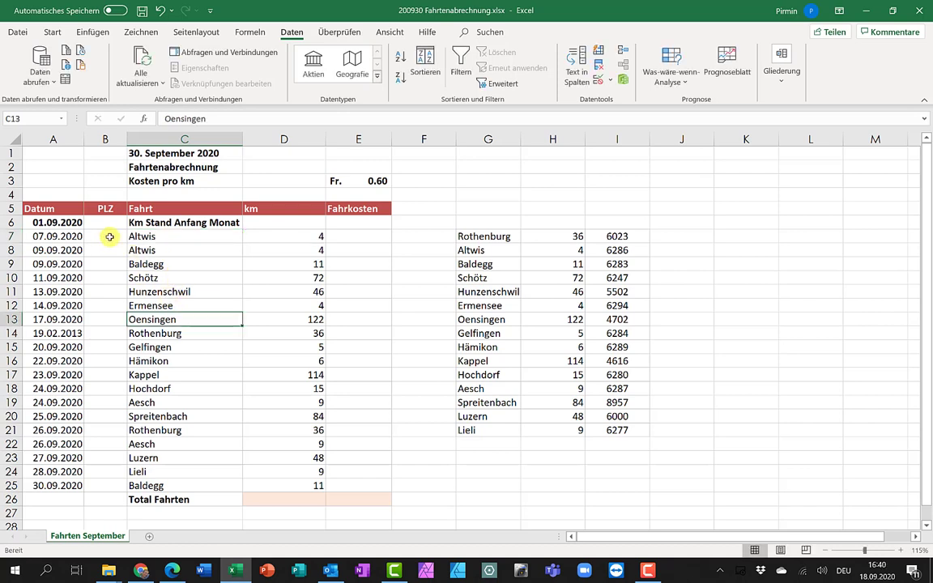
Copy the km lookup formula from D7 for reuse in B7.
left_click(110, 236)
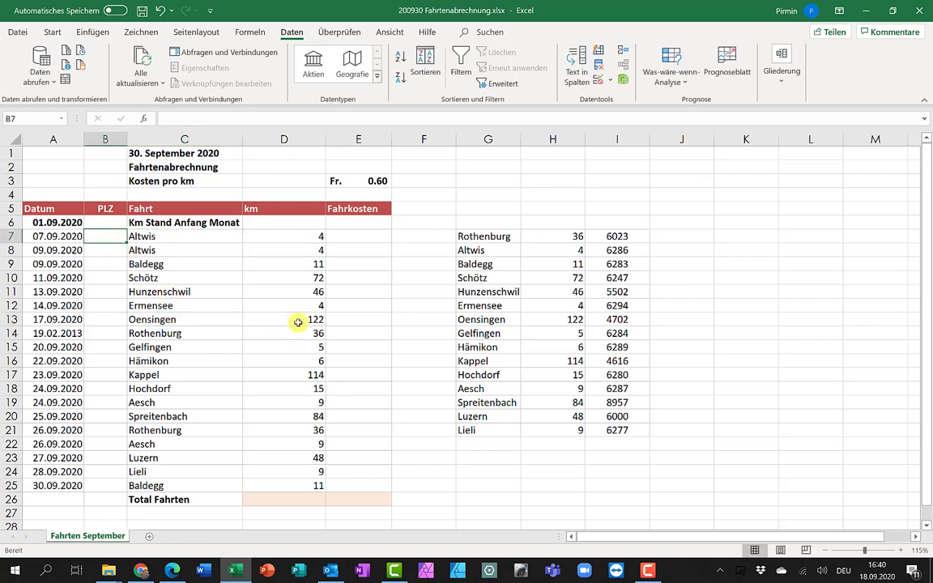
left_click(304, 236)
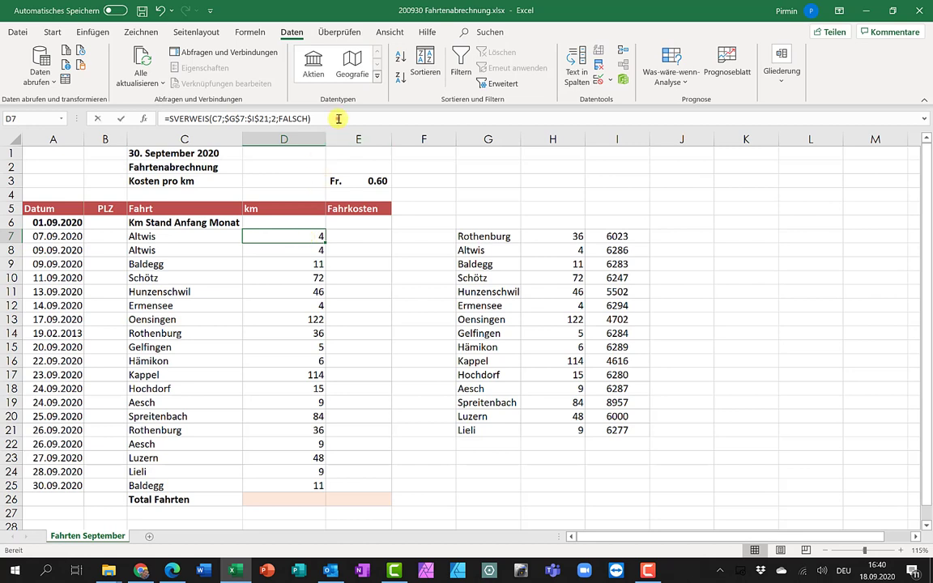
left_click_drag(335, 119, 179, 119)
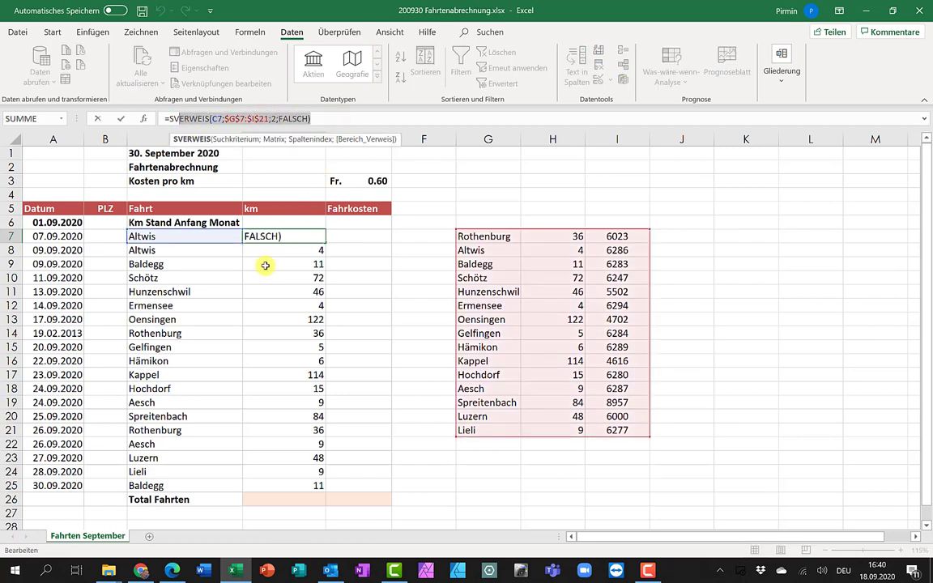
key("Escape")
key("ctrl+c")
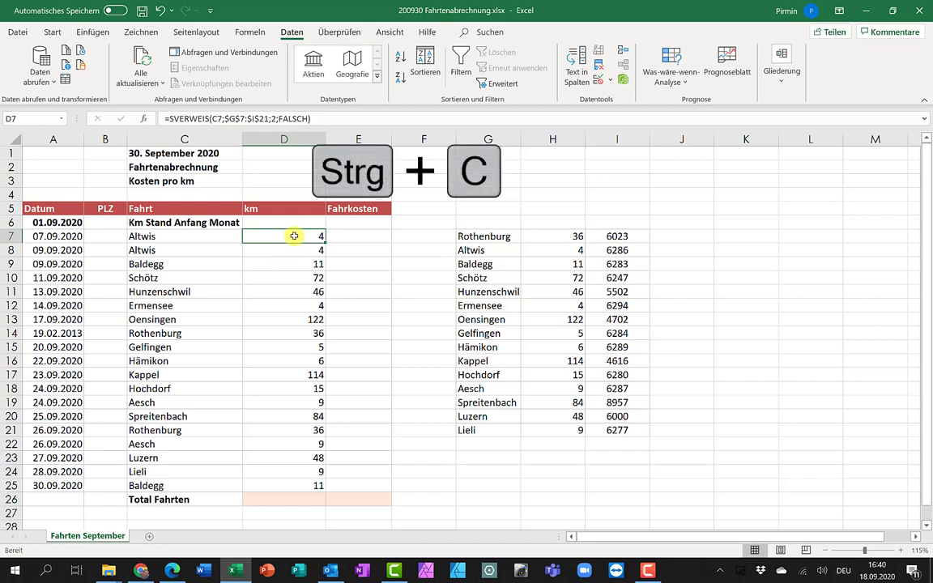
left_click(105, 236)
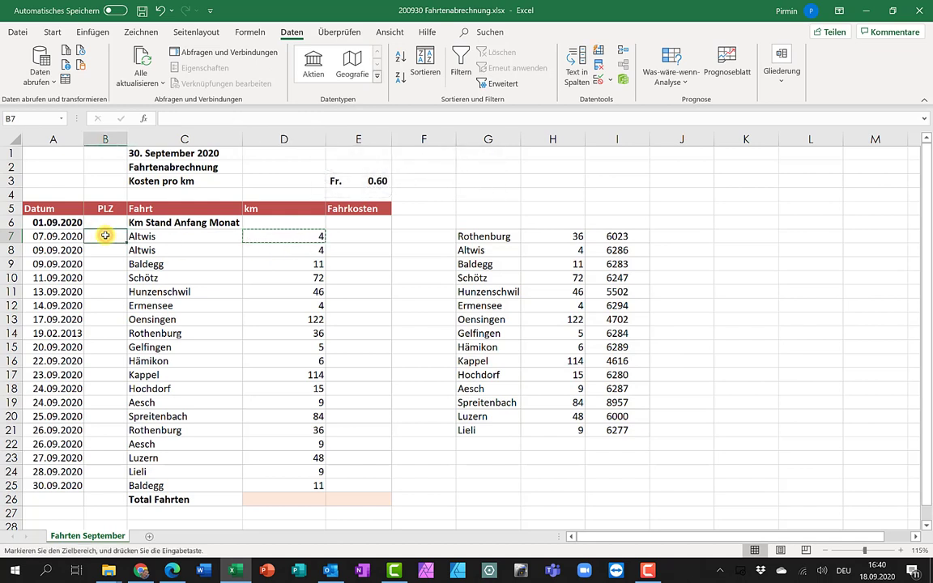
Paste the lookup into B7 and edit it to =SVERWEIS(C7;$G$7:$I$21;3;FALSCH), showing 6286.
key("ctrl+v")
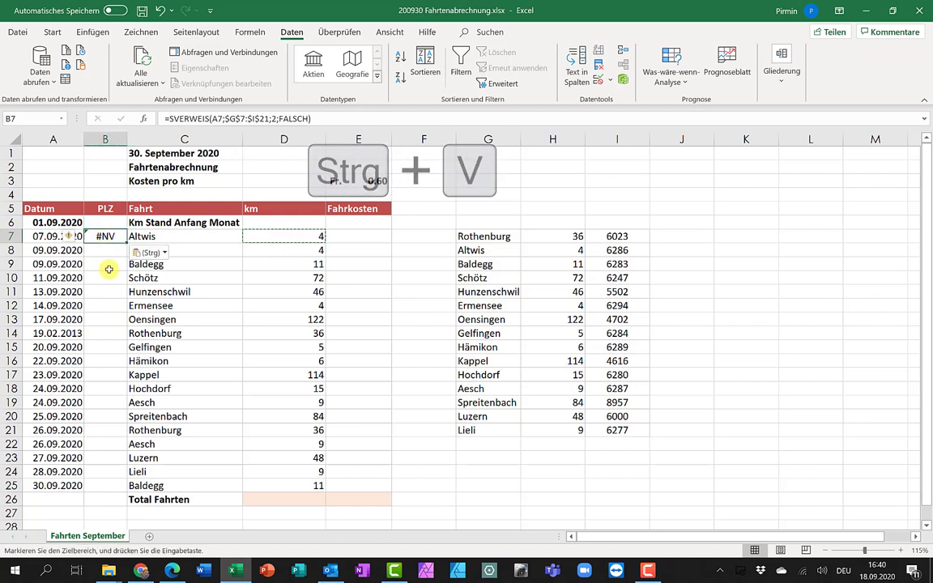
key("Escape")
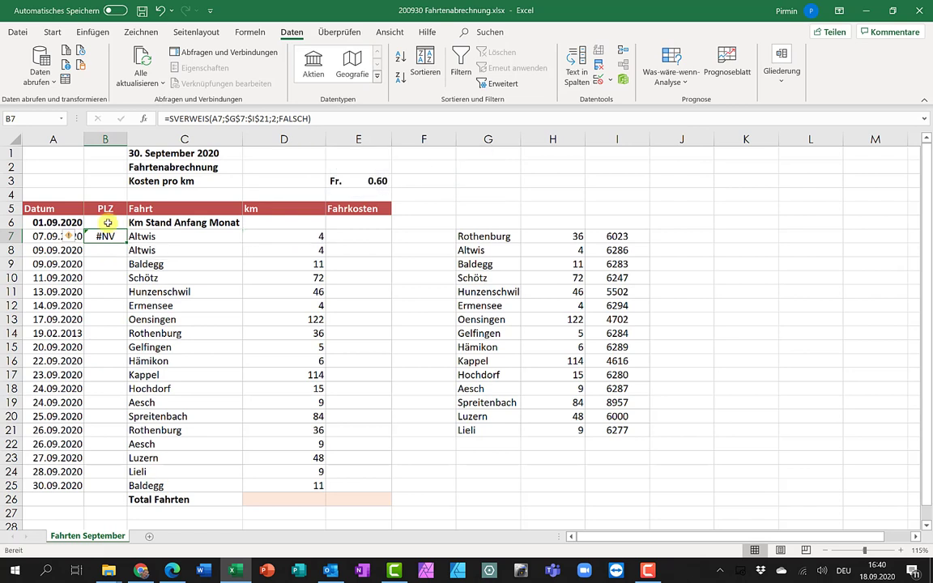
double_click(108, 235)
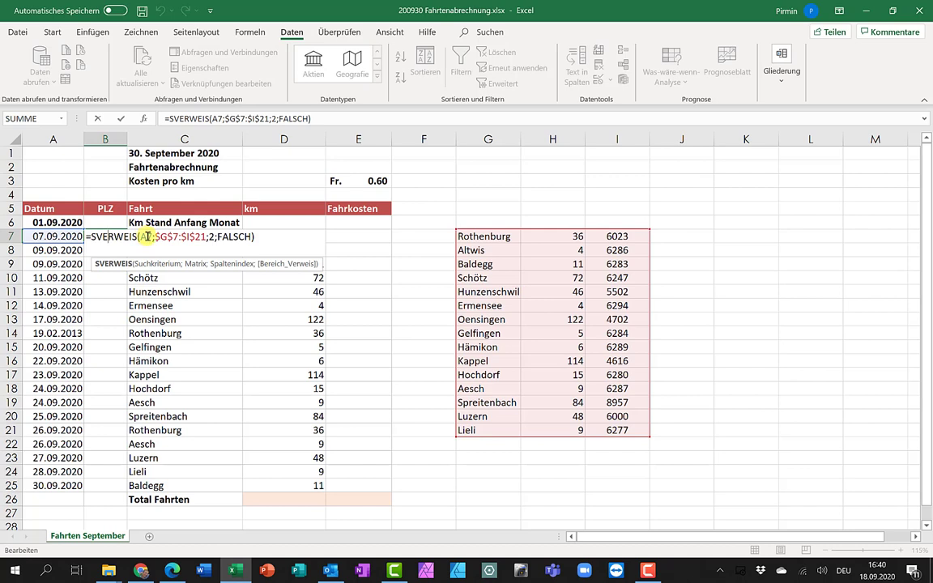
double_click(147, 236)
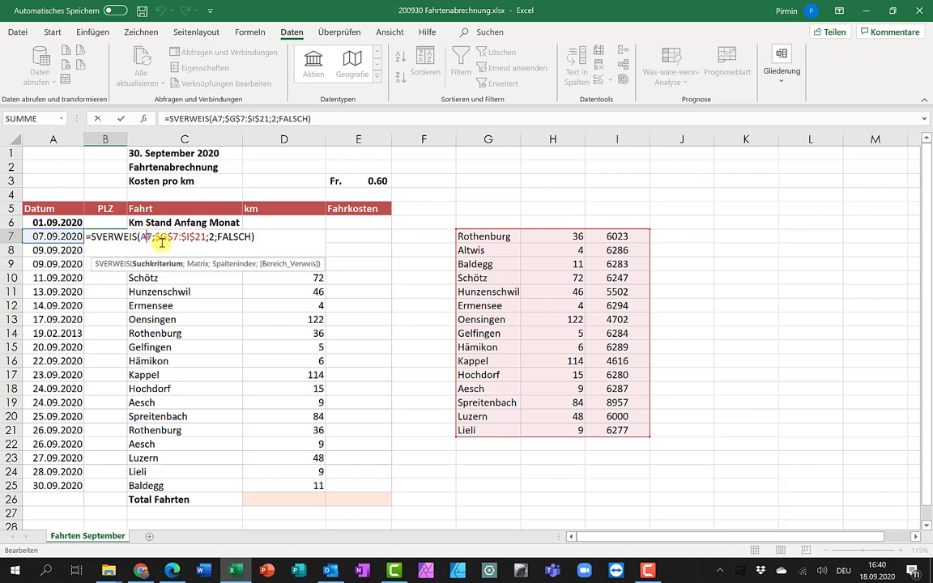
key("BackSpace")
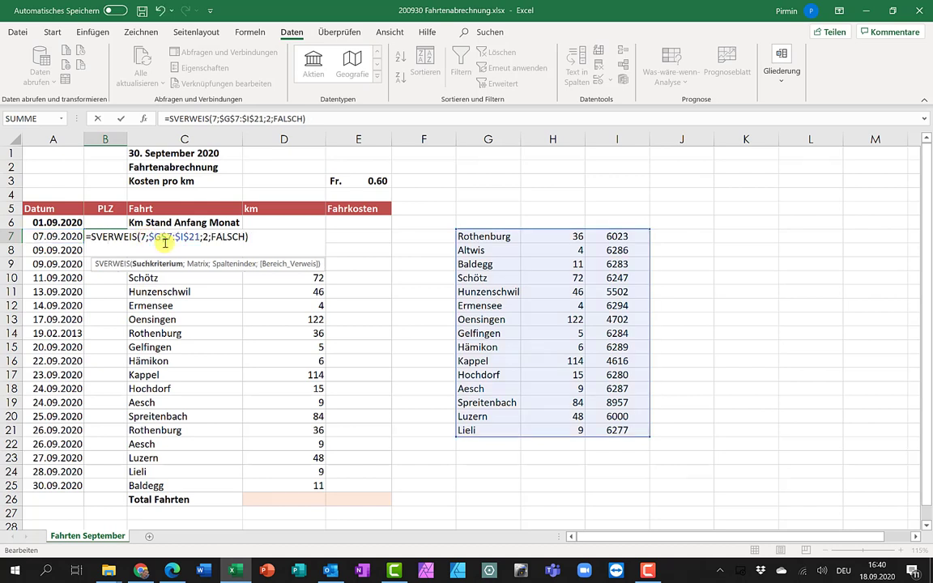
type("C")
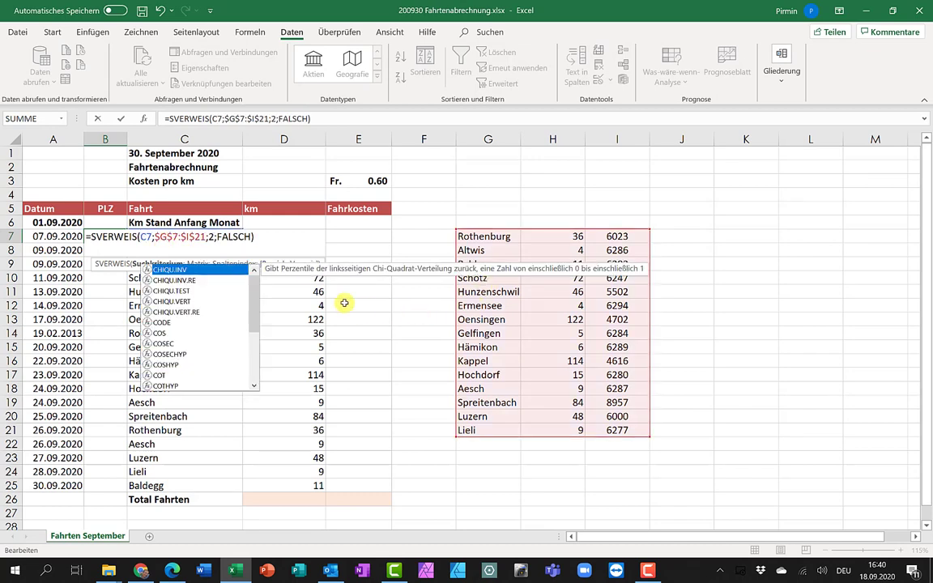
key("Escape")
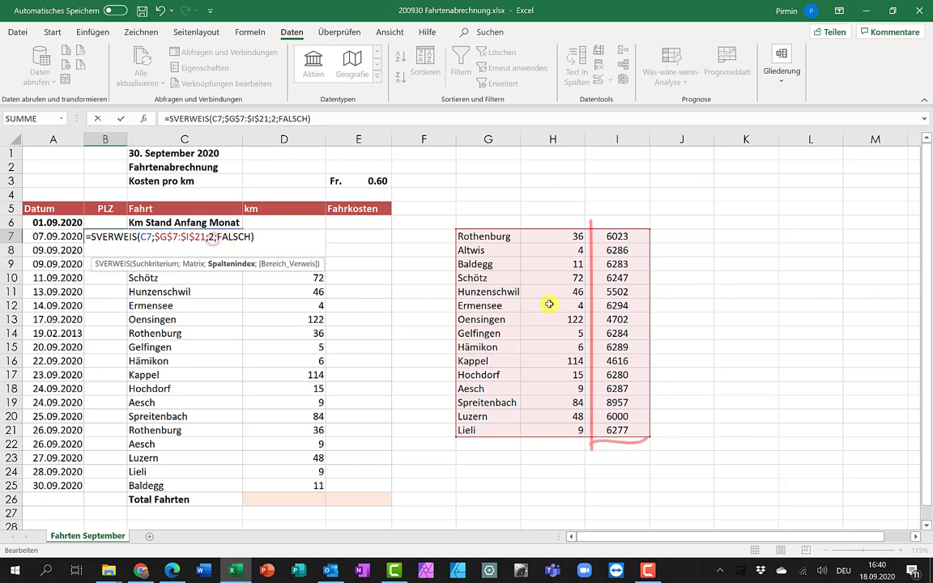
mouse_move(599, 223)
left_mouse_down()
mouse_move(613, 232)
mouse_move(645, 224)
left_mouse_up()
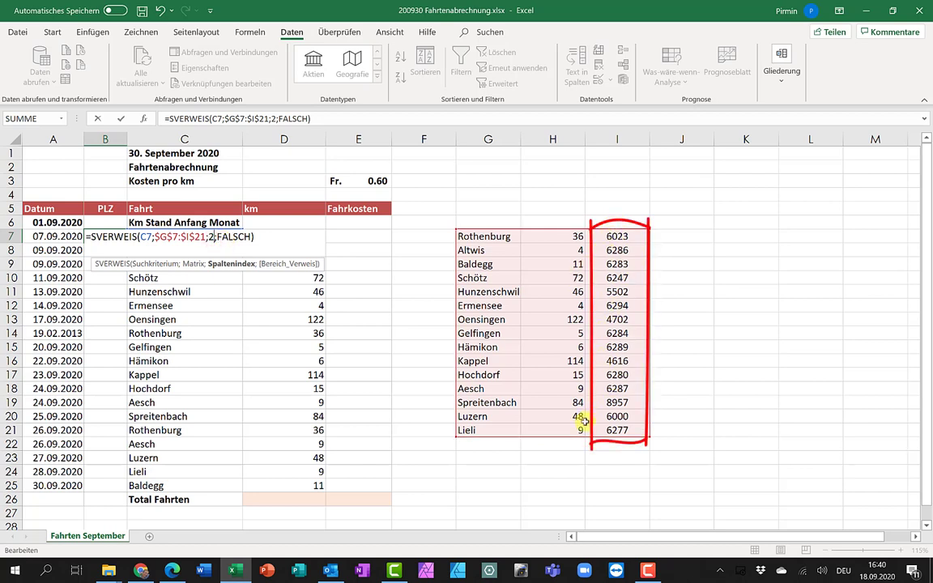
left_click(208, 236)
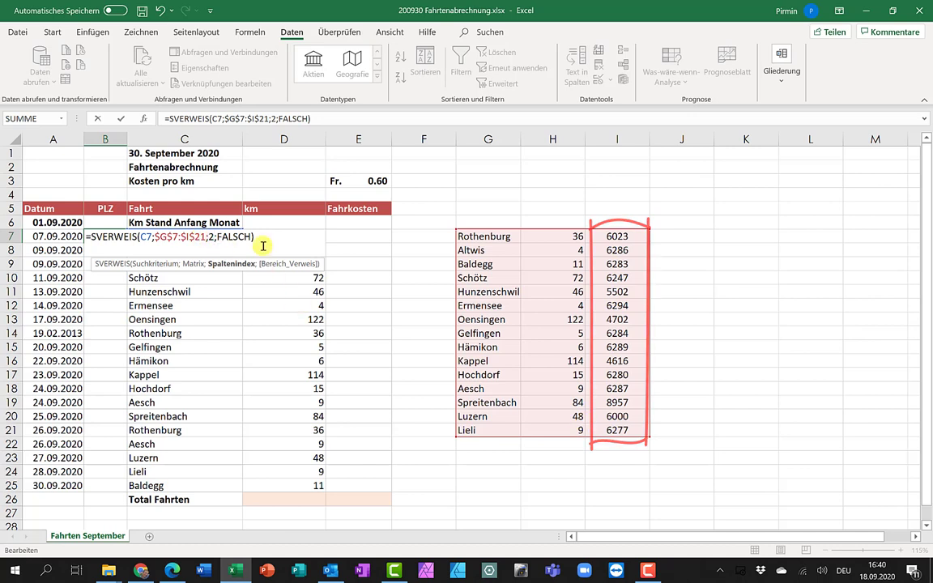
key("BackSpace")
type("3")
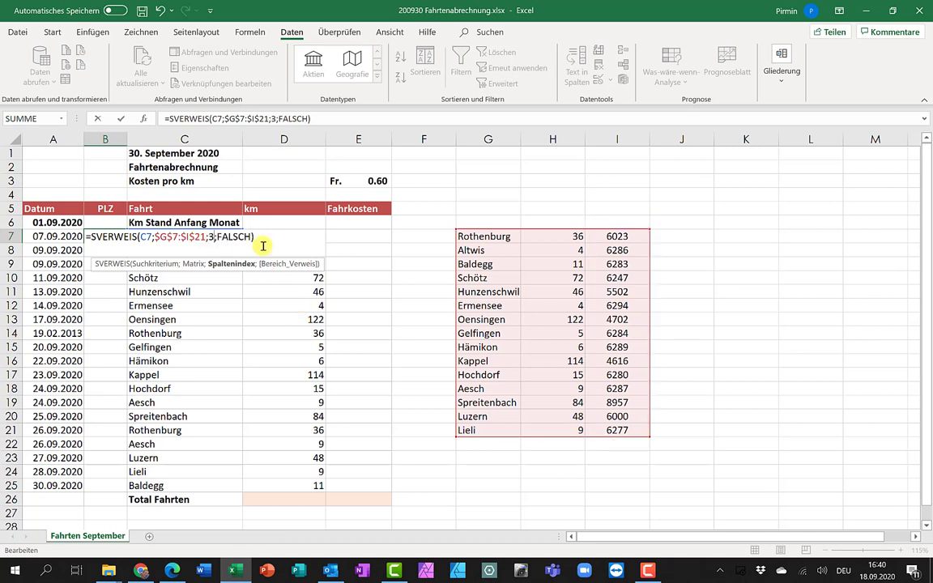
key("Return")
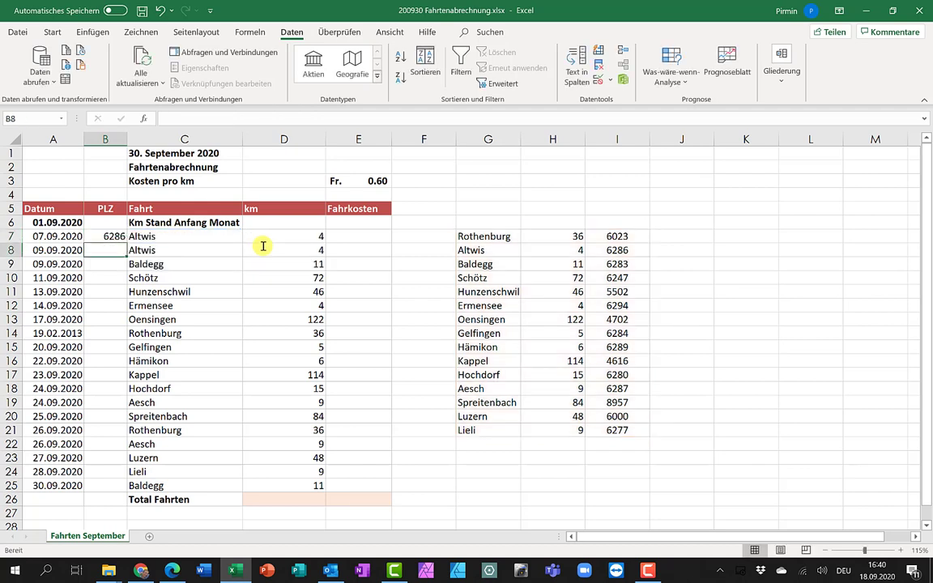
Fill the PLZ lookup down to B25 and change the Kappel trip's destination to Altwis.
left_click(107, 236)
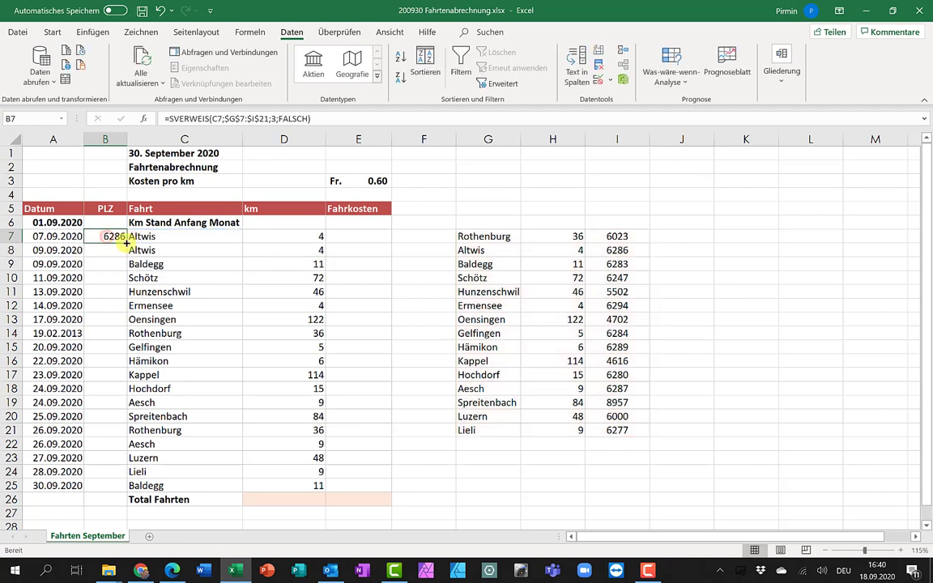
left_click_drag(127, 242, 121, 492)
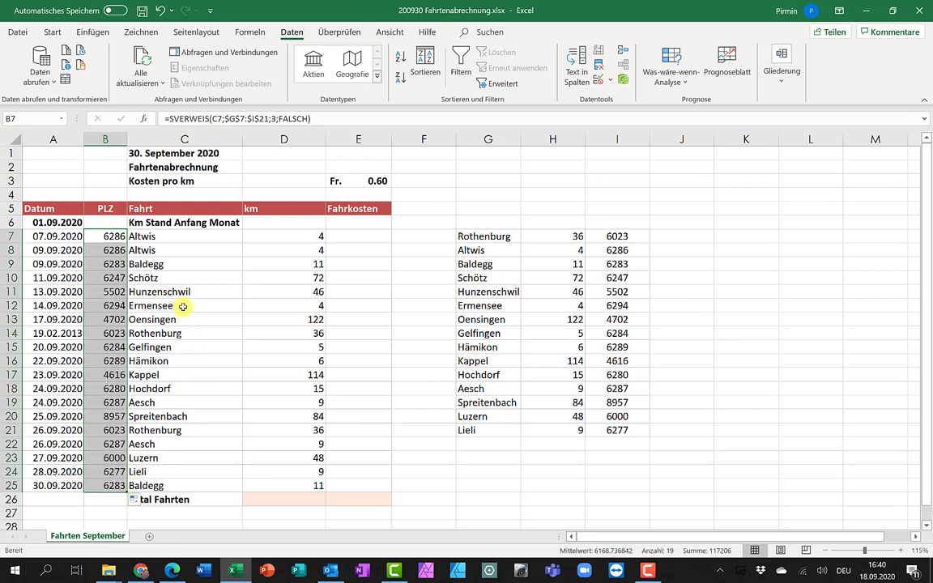
left_click(182, 374)
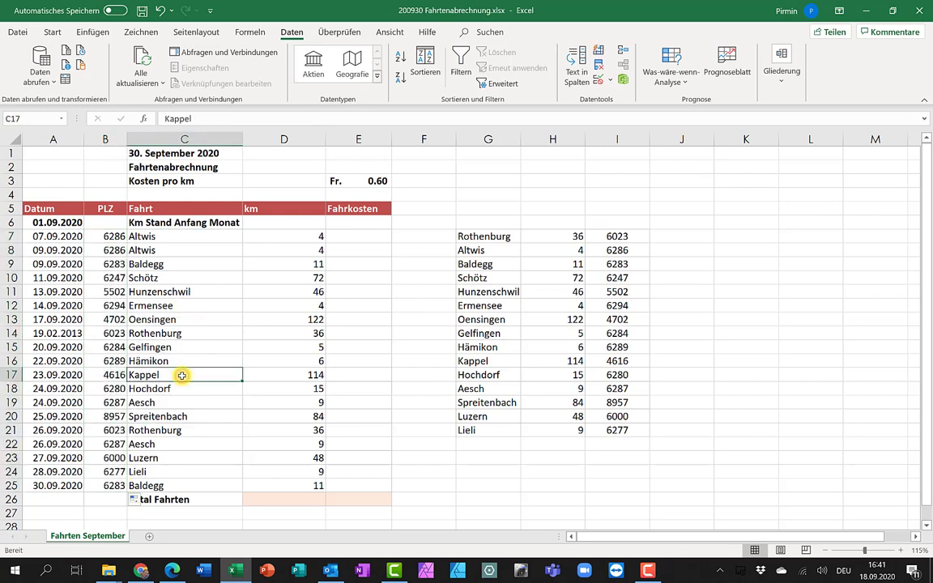
type("A")
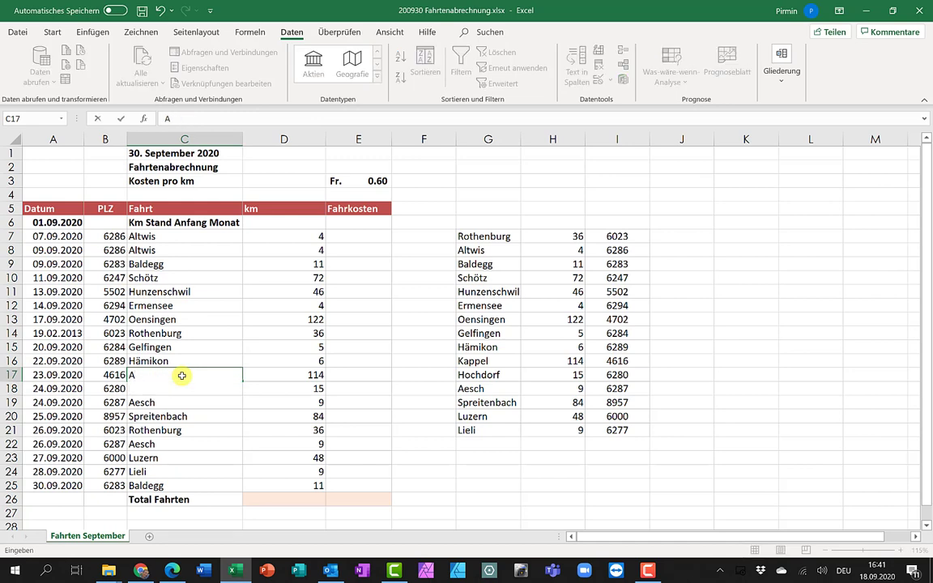
type("l")
key("Return")
Verify the changed trip's updated km and PLZ, then select the place table G7:I21.
left_click(287, 376)
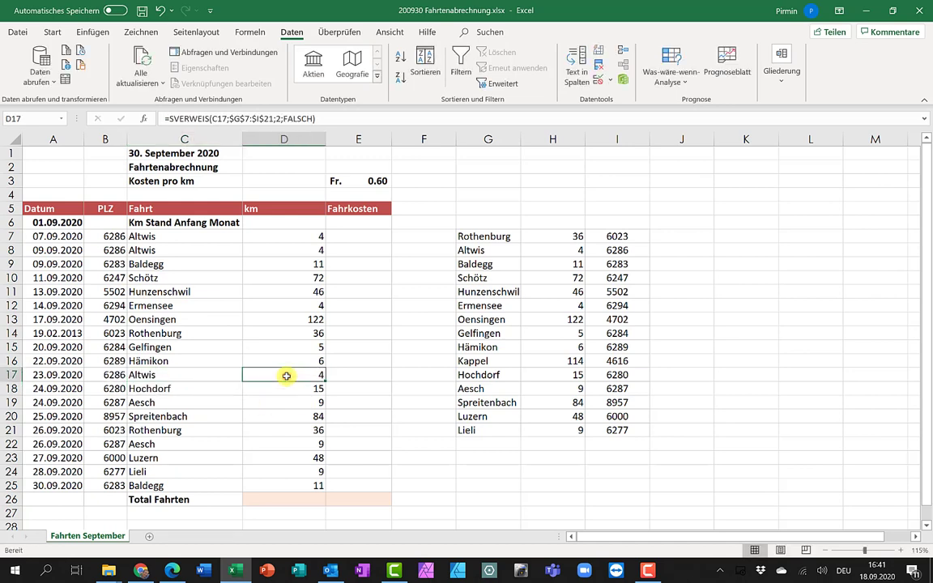
left_click(118, 374)
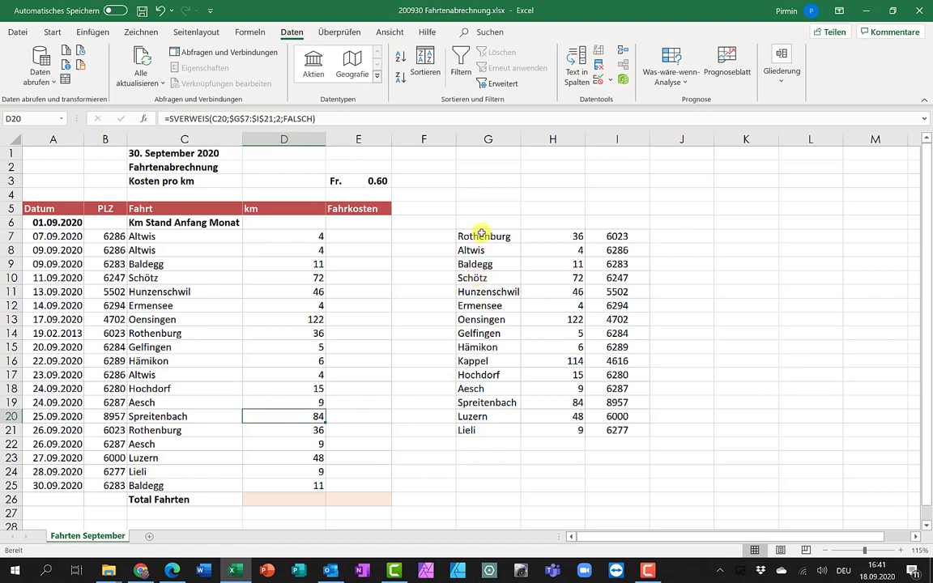
left_click_drag(482, 234, 593, 430)
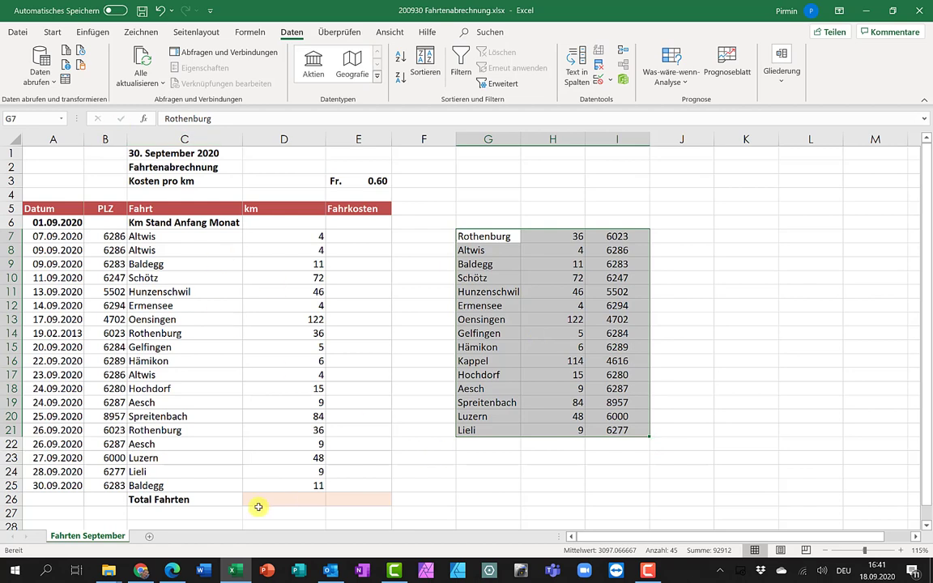
Insert a new sheet named Lexikon, then back on Fahrten September select the place table G7:I21.
left_click(441, 513)
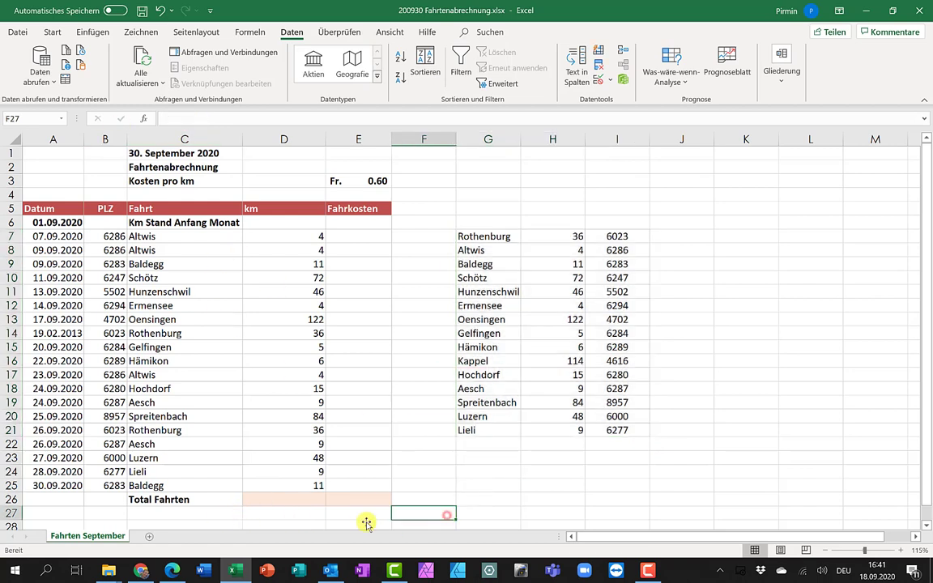
left_click(149, 537)
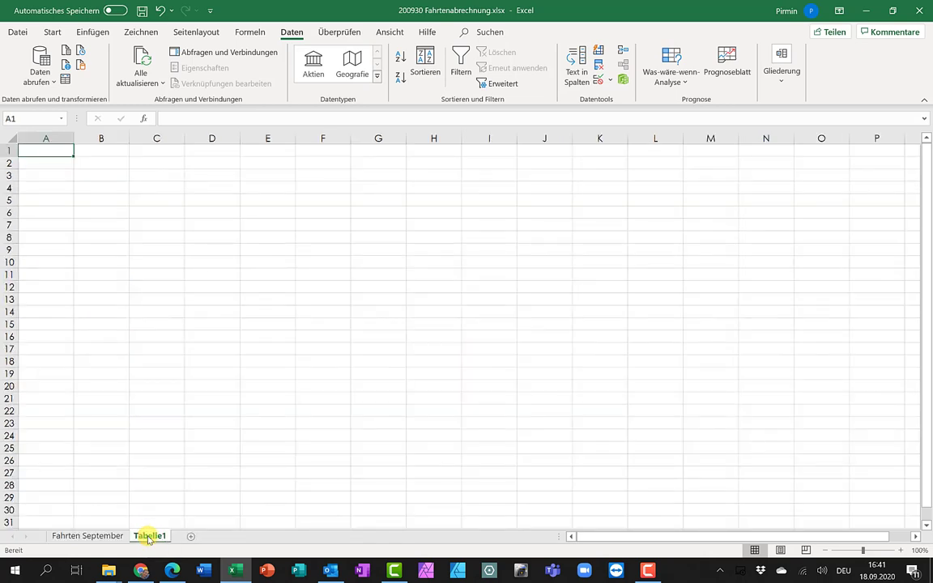
double_click(149, 536)
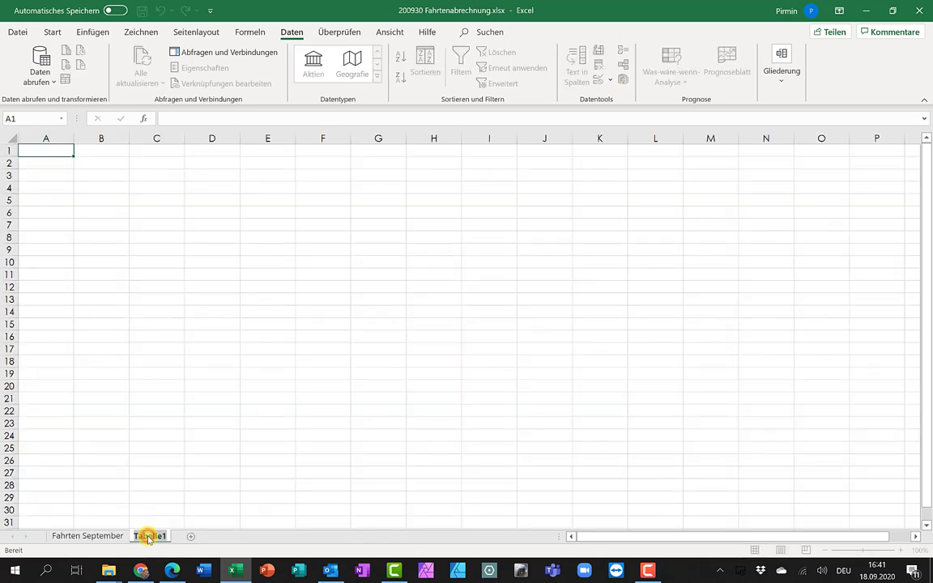
type("Lexikon")
key("Return")
left_click(99, 539)
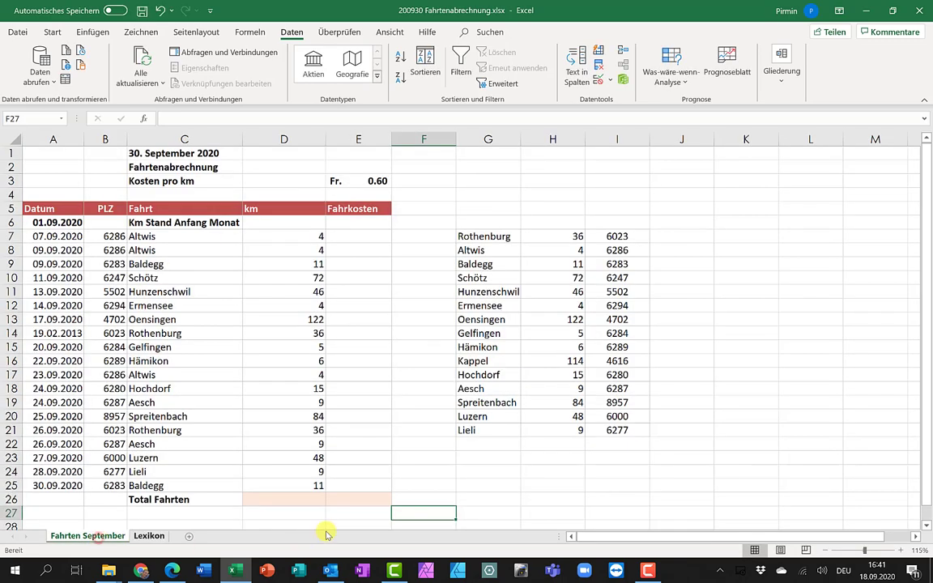
left_click_drag(504, 235, 604, 430)
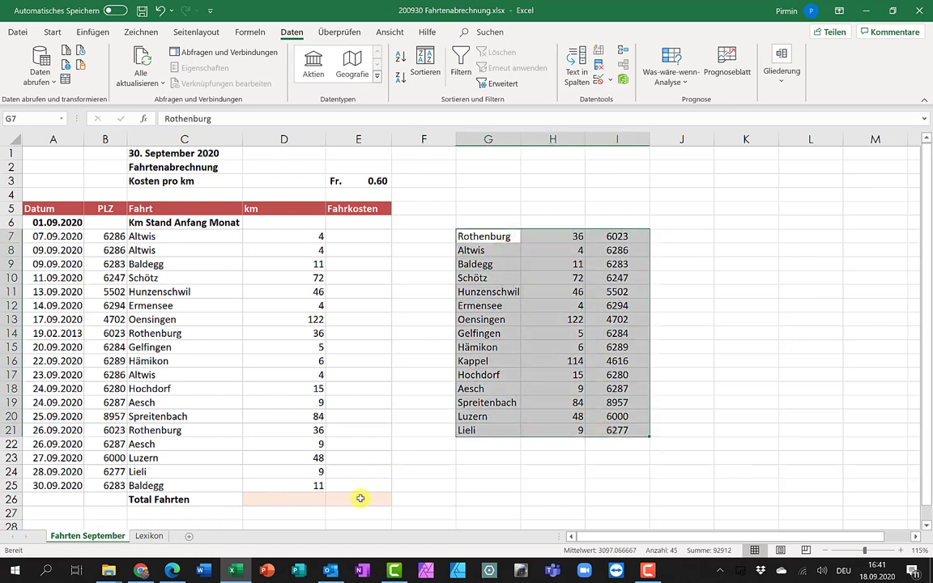
Cut the place table and paste it at B4 on the Lexikon sheet, then return to Fahrten September.
key("ctrl+x")
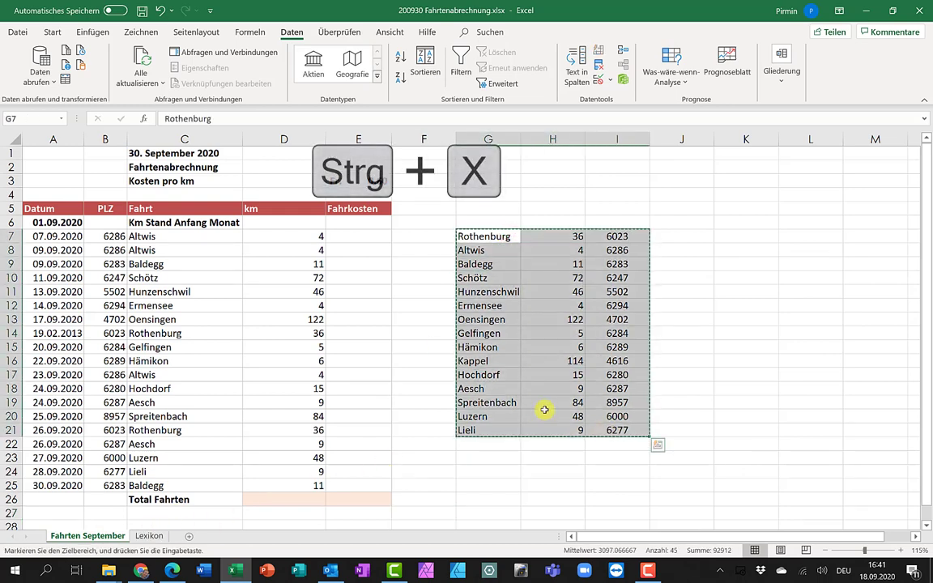
left_click(149, 536)
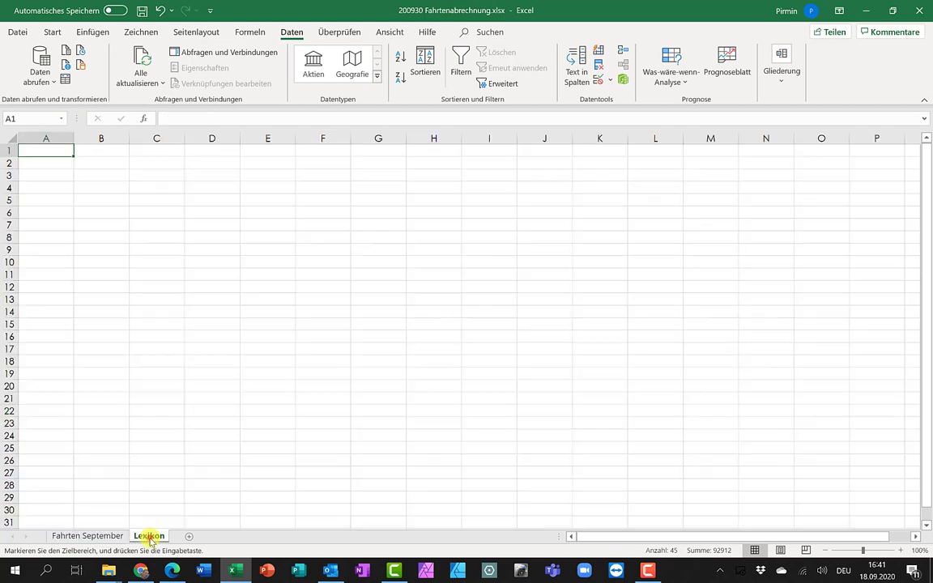
left_click(123, 189)
key("ctrl+v")
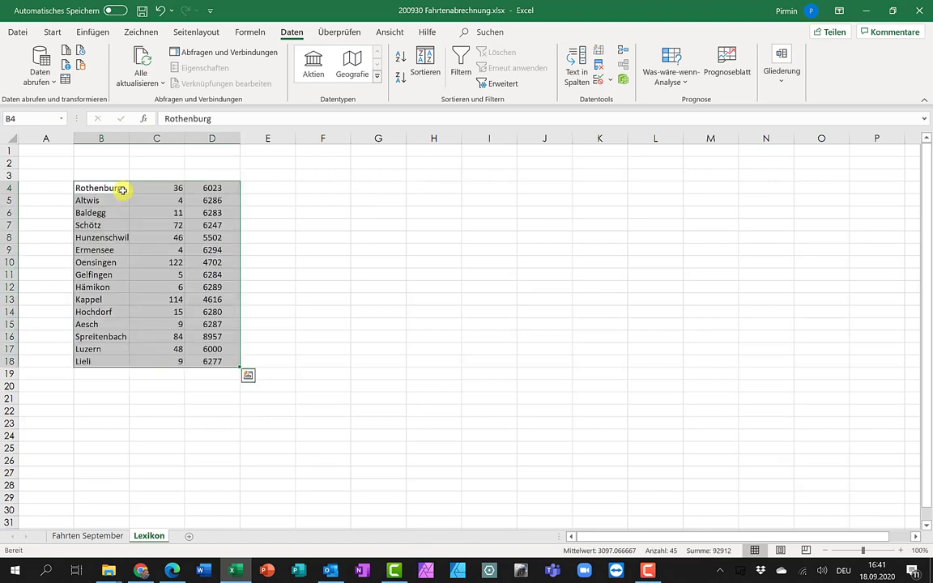
left_click(81, 536)
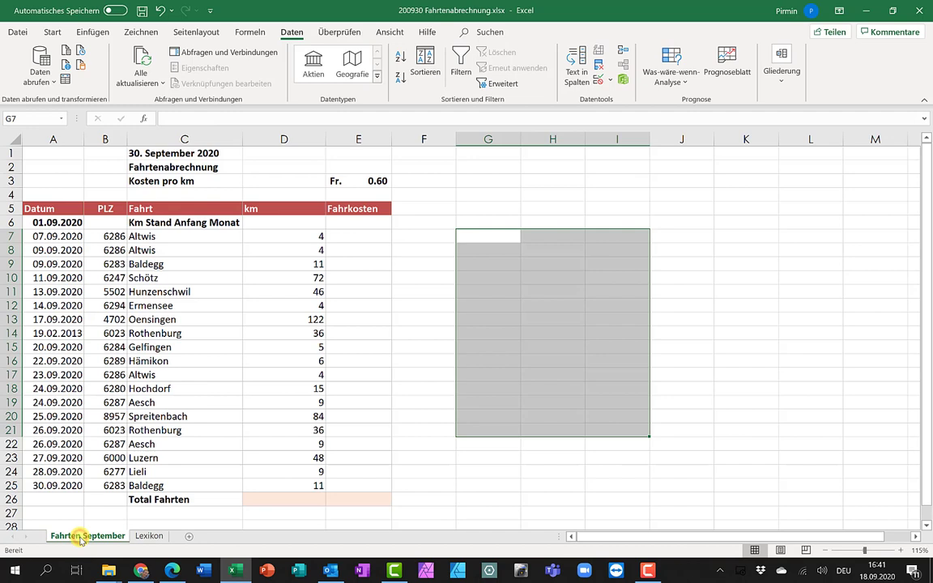
Change the 14.09 trip destination in C12 from Ermensee to Altwis and check its km lookup in D12.
left_click(295, 443)
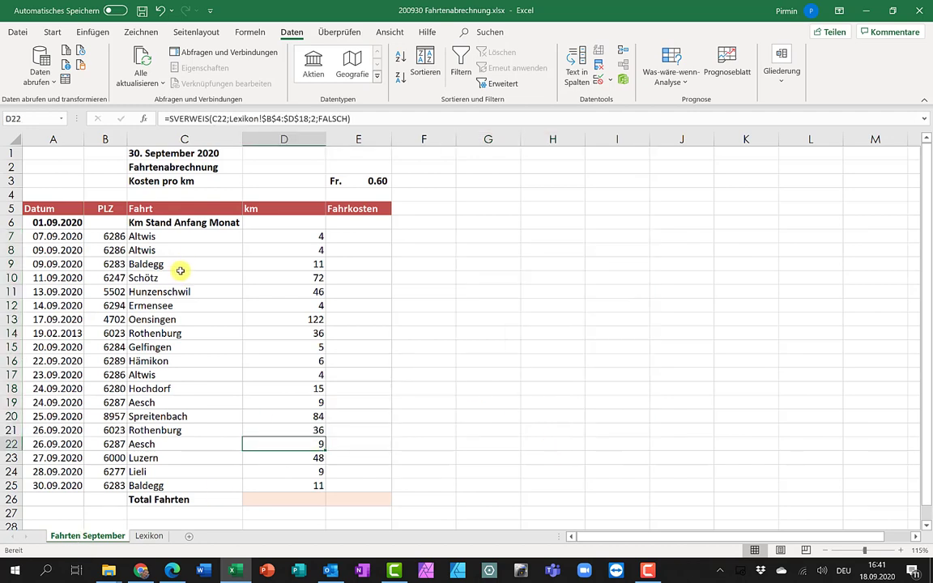
left_click(191, 305)
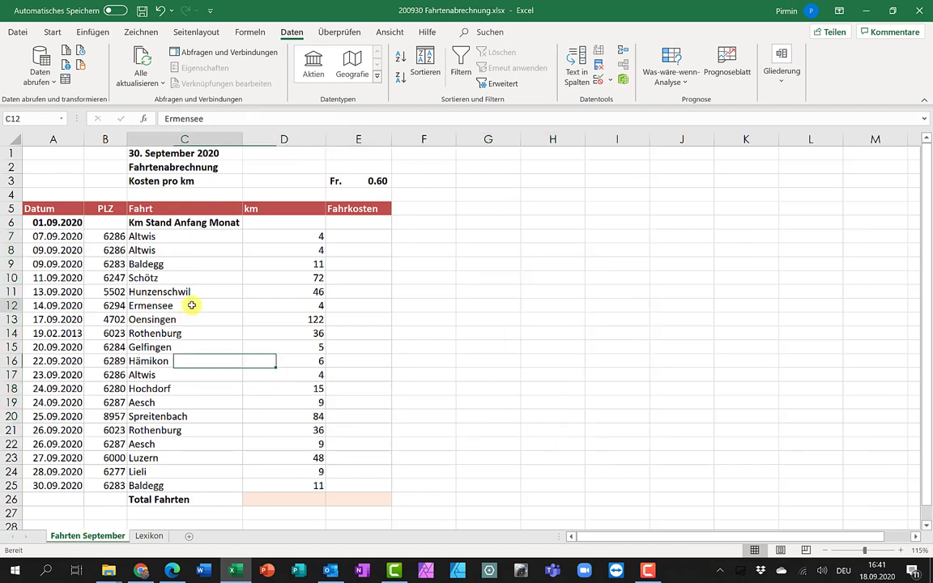
type("Altwis")
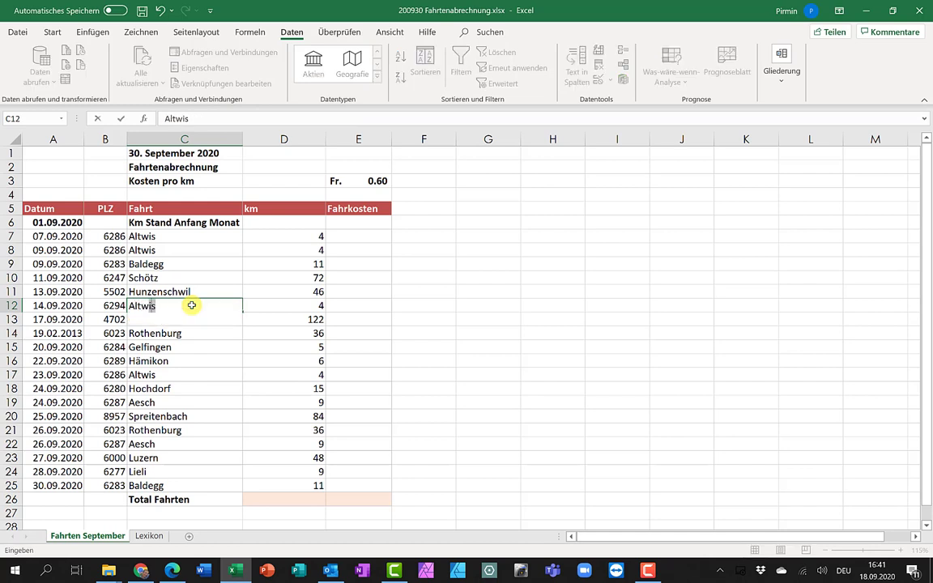
key("Return")
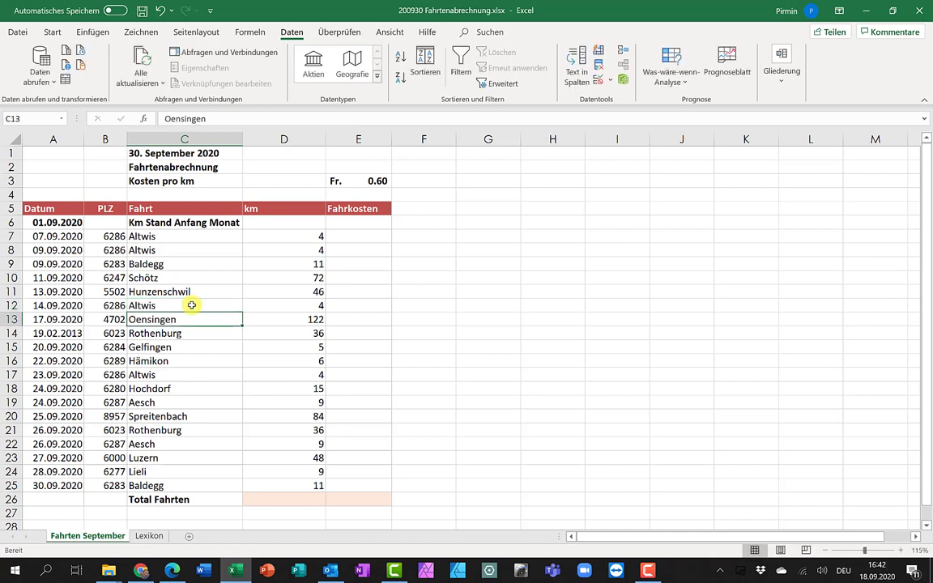
left_click(191, 306)
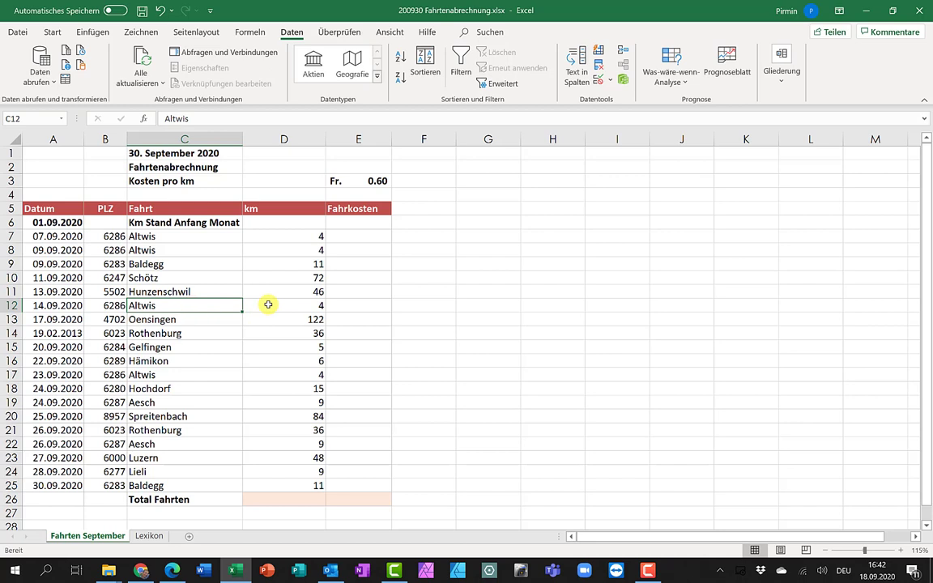
left_click(268, 304)
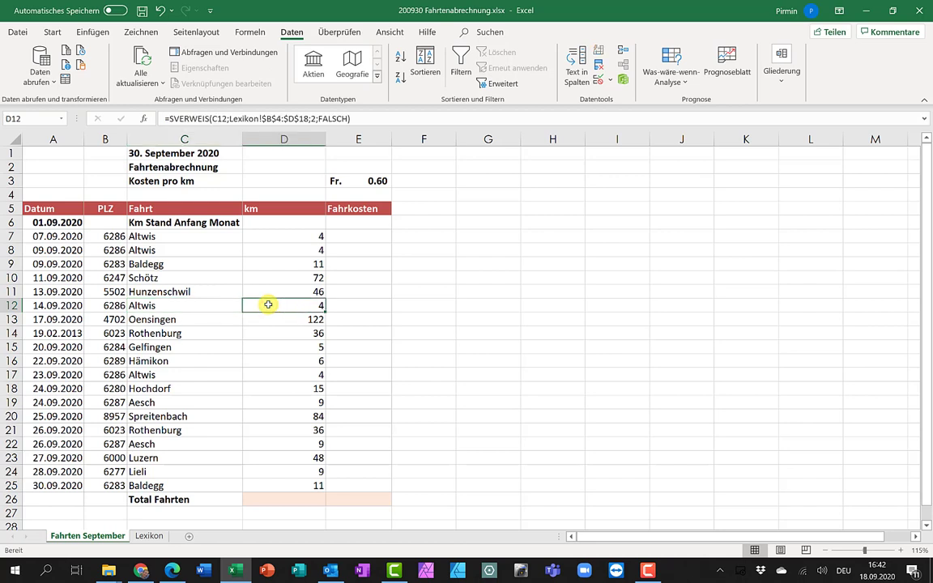
Edit D12's SVERWEIS formula and highlight its Lexikon!$B$4:$D$18 table range.
double_click(268, 304)
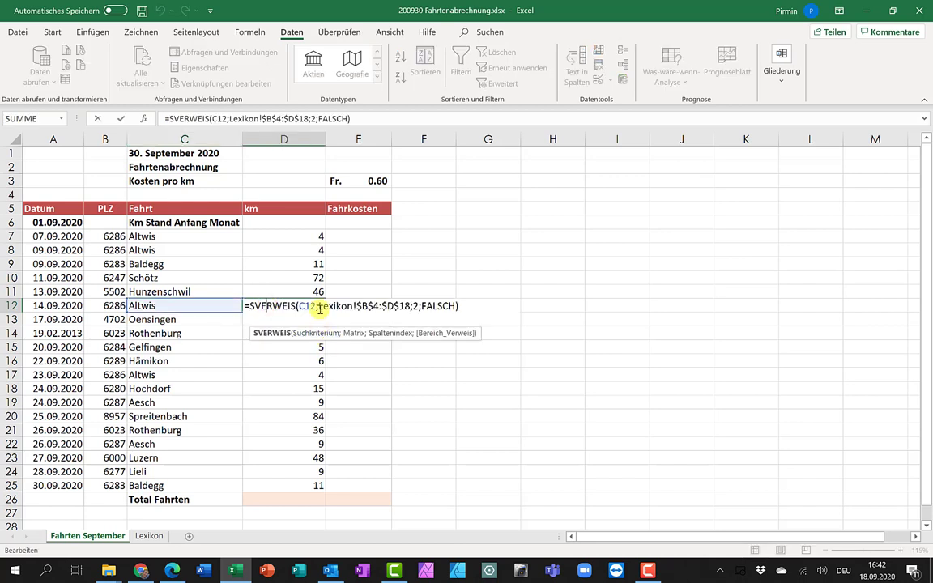
left_click_drag(322, 309, 353, 308)
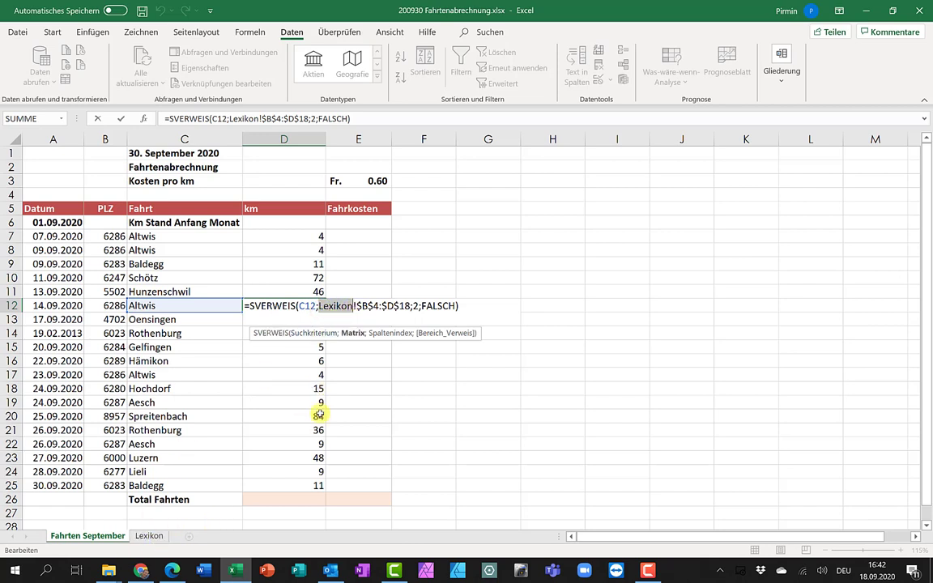
left_click(338, 306)
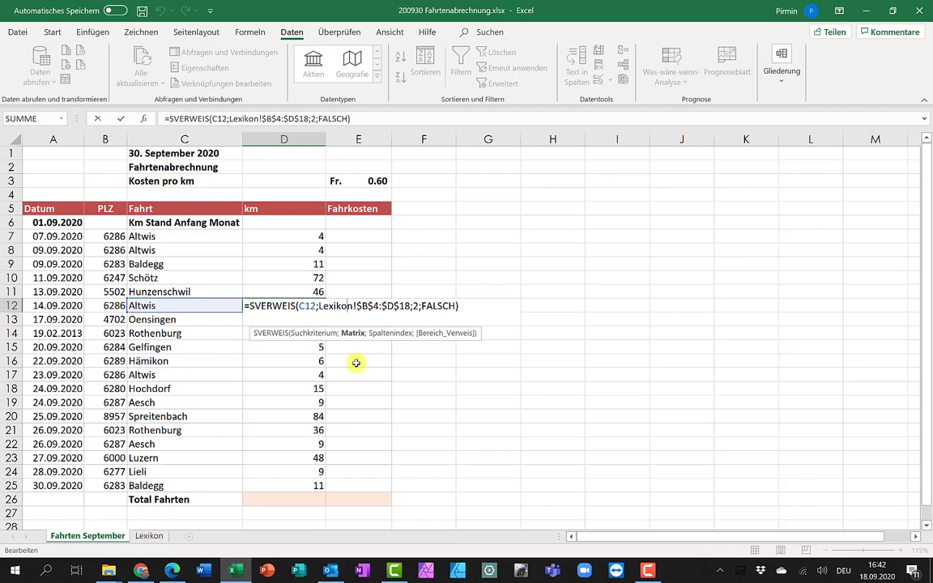
left_click(359, 307)
left_click_drag(365, 311, 423, 311)
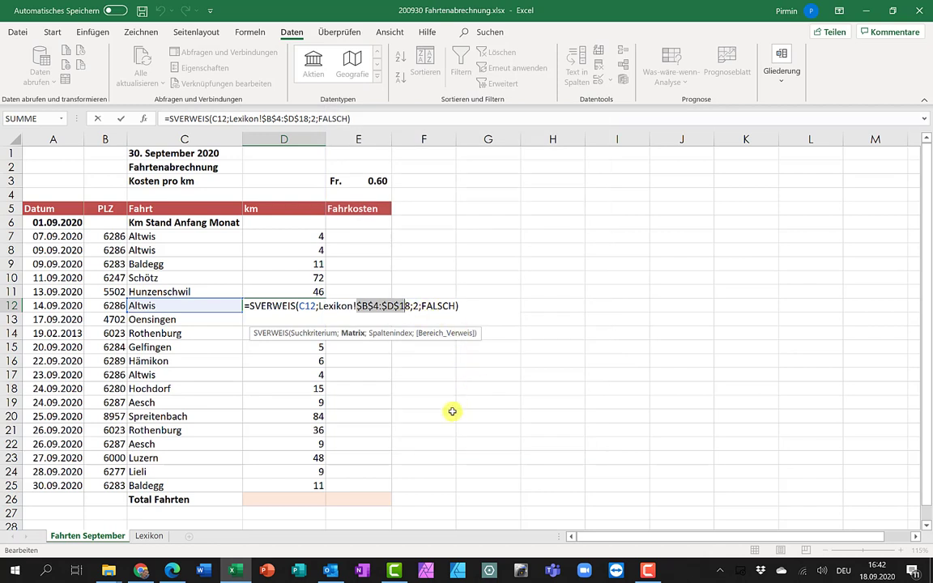